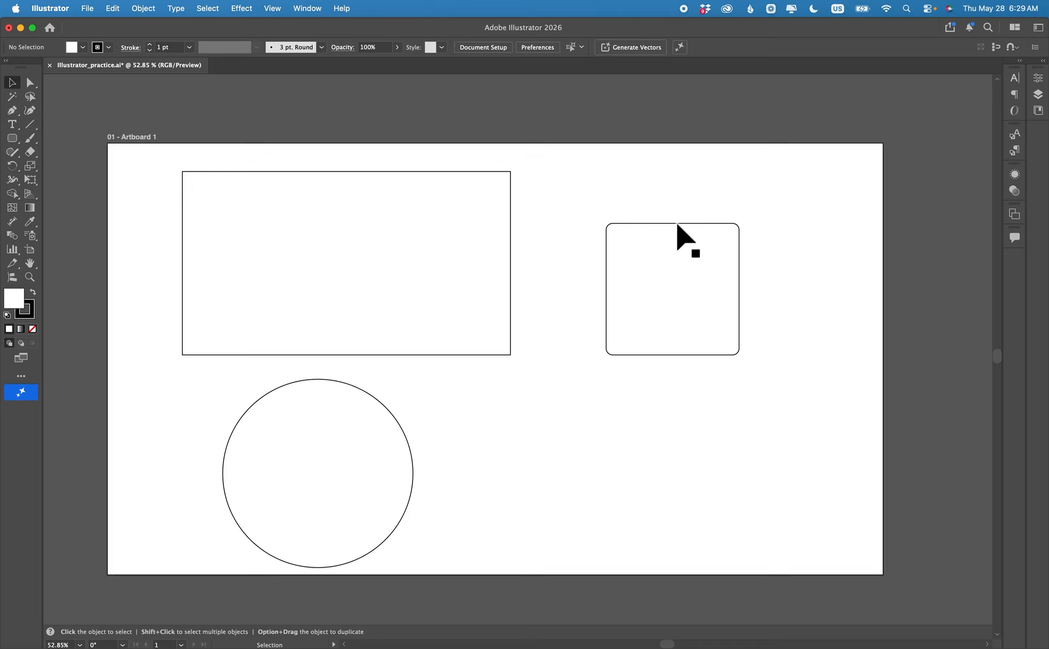
pyautogui.moveTo(759, 526); pyautogui.dragTo(229, 255)
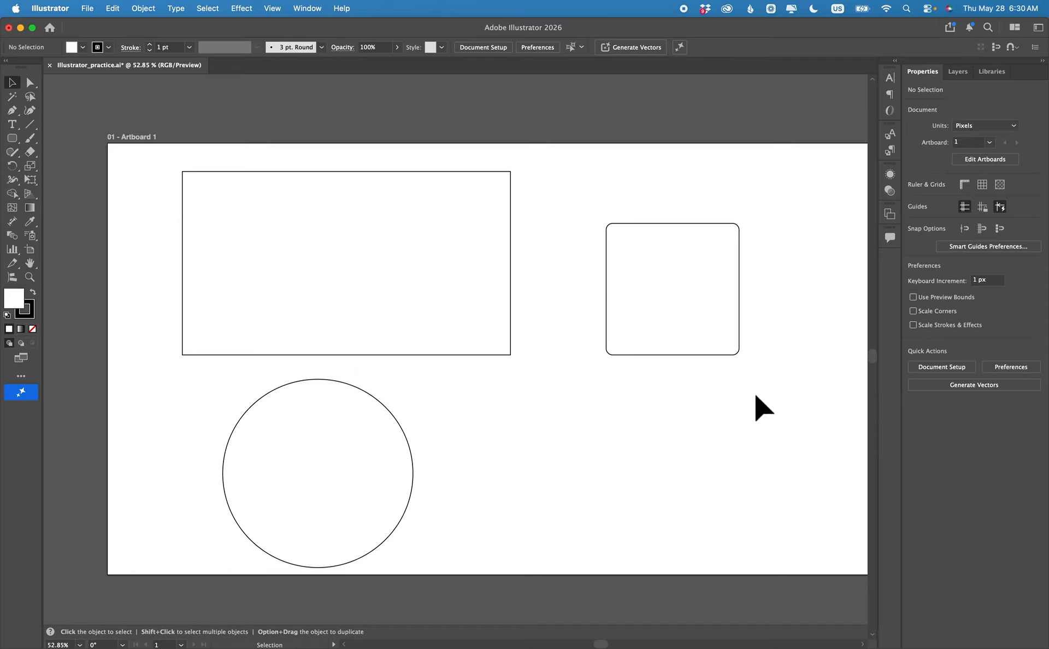
pyautogui.click(723, 354)
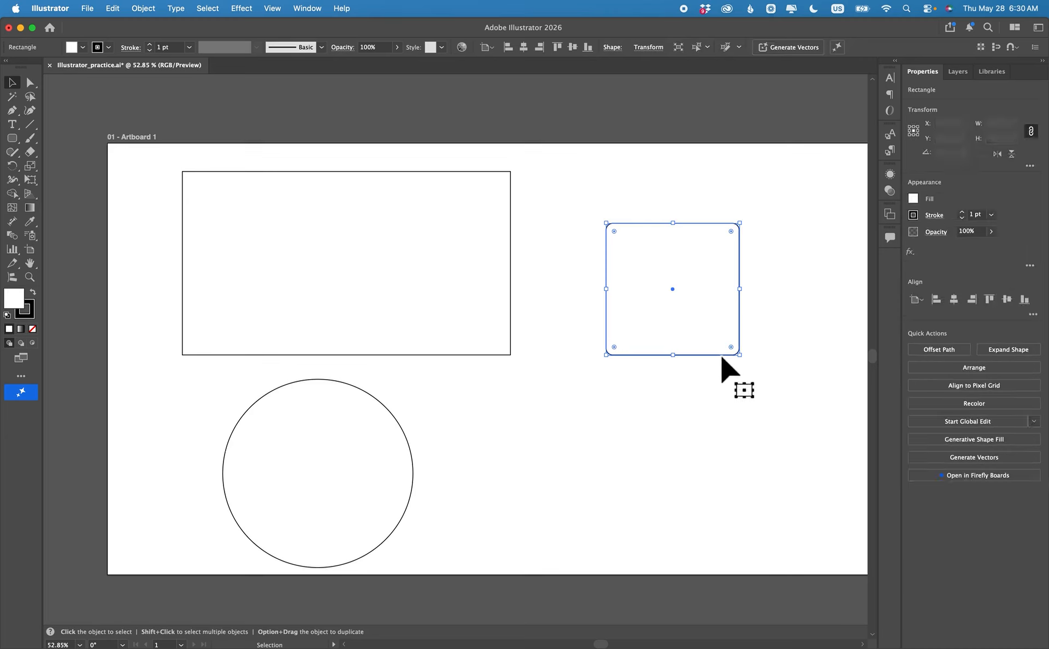
pyautogui.click(713, 401)
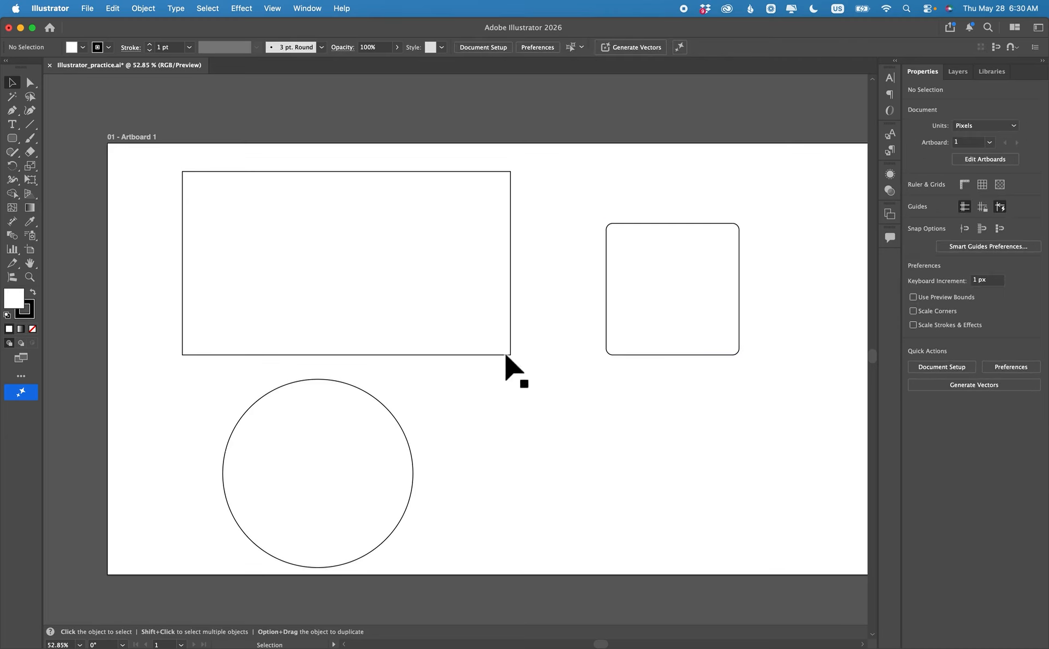
# Fill the large rectangle with the teal colour 31a89c.
pyautogui.click(511, 302)
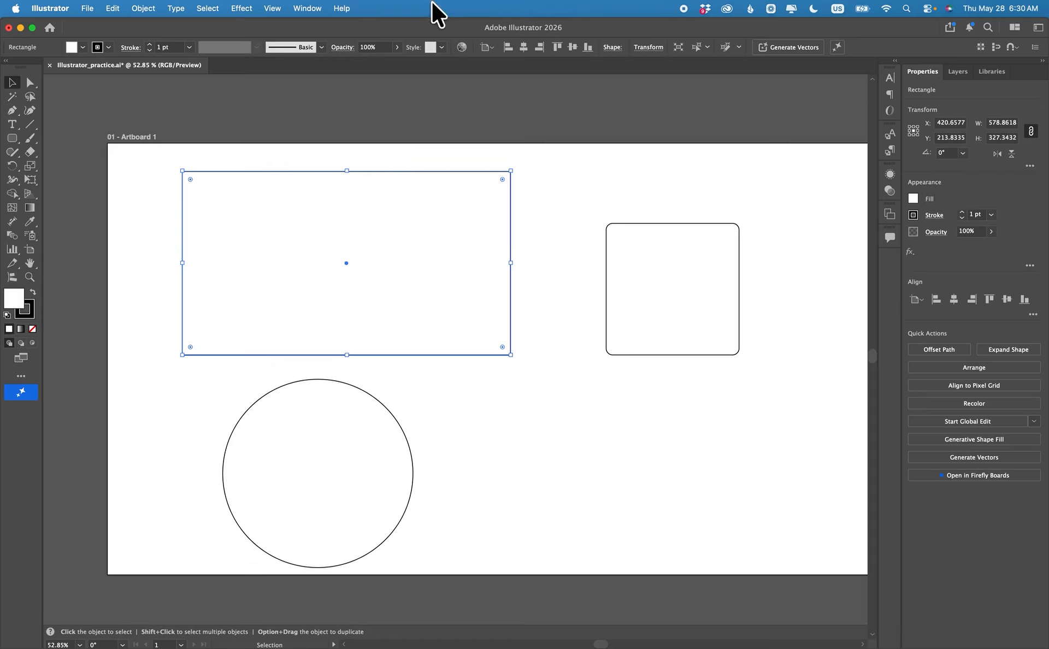
pyautogui.click(304, 9)
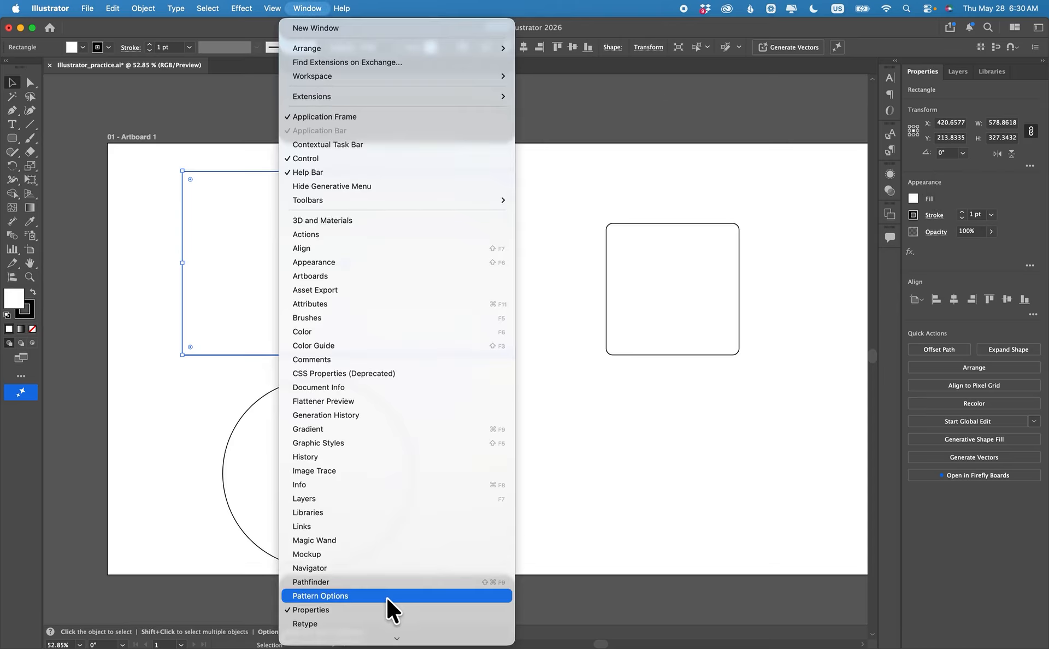
pyautogui.click(694, 464)
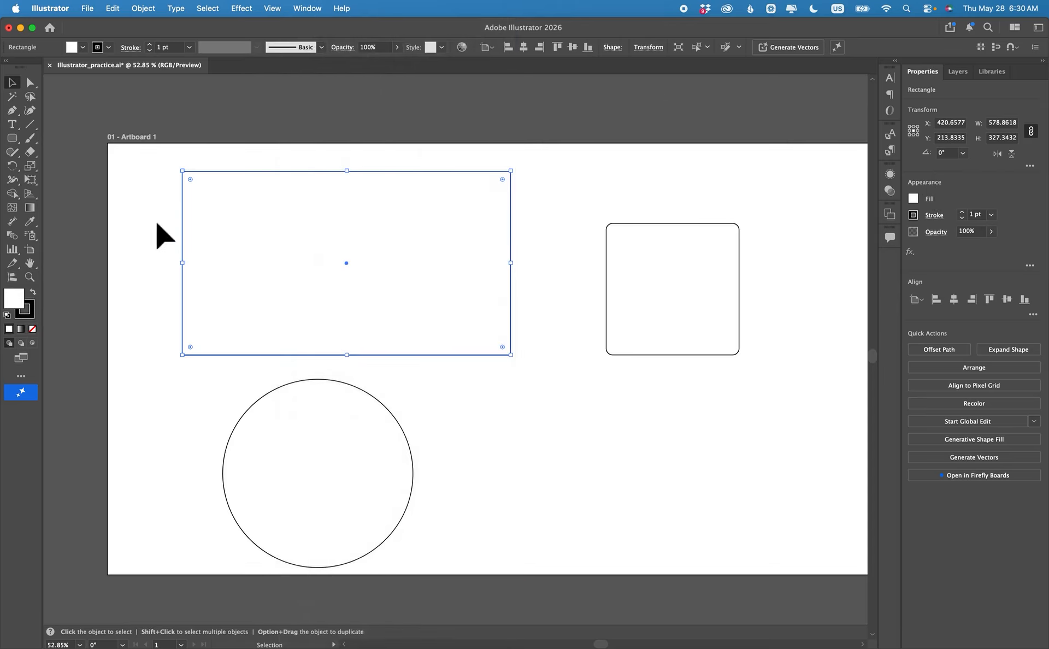
pyautogui.doubleClick(15, 298)
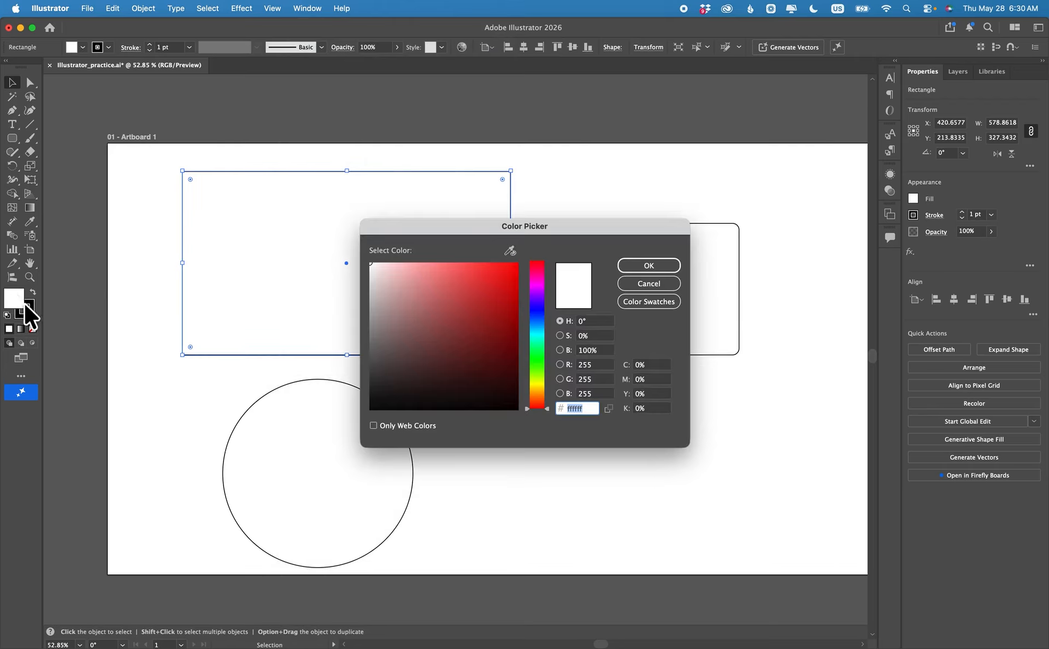
pyautogui.moveTo(429, 290)
pyautogui.mouseDown()
pyautogui.moveTo(466, 295)
pyautogui.moveTo(525, 272)
pyautogui.moveTo(466, 333)
pyautogui.moveTo(464, 424)
pyautogui.moveTo(469, 277)
pyautogui.moveTo(441, 342)
pyautogui.moveTo(480, 336)
pyautogui.moveTo(431, 355)
pyautogui.moveTo(436, 281)
pyautogui.moveTo(462, 359)
pyautogui.moveTo(501, 340)
pyautogui.moveTo(469, 309)
pyautogui.mouseUp()
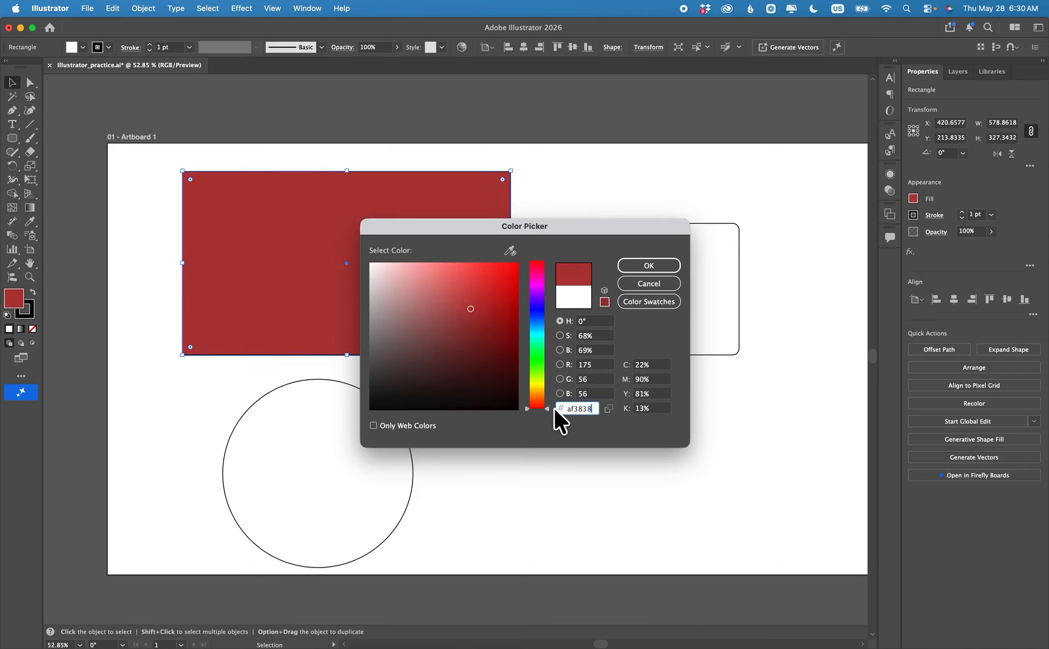
pyautogui.moveTo(546, 401); pyautogui.dragTo(547, 337)
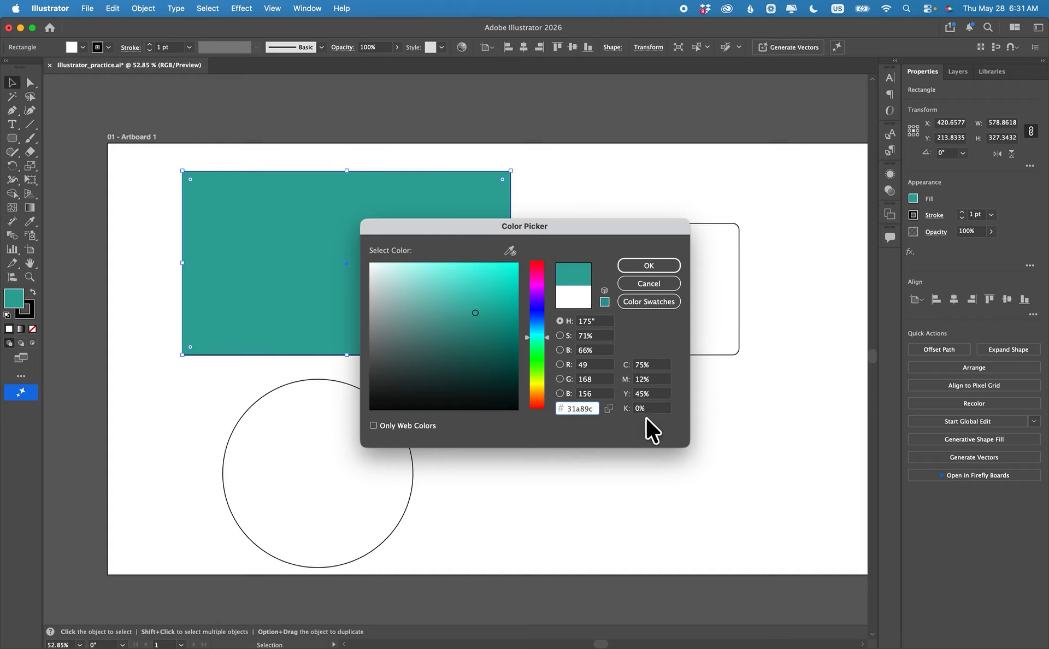
pyautogui.click(654, 265)
pyautogui.click(541, 223)
# Give the teal rectangle a magenta stroke and set its weight to 15 pt.
pyautogui.click(480, 222)
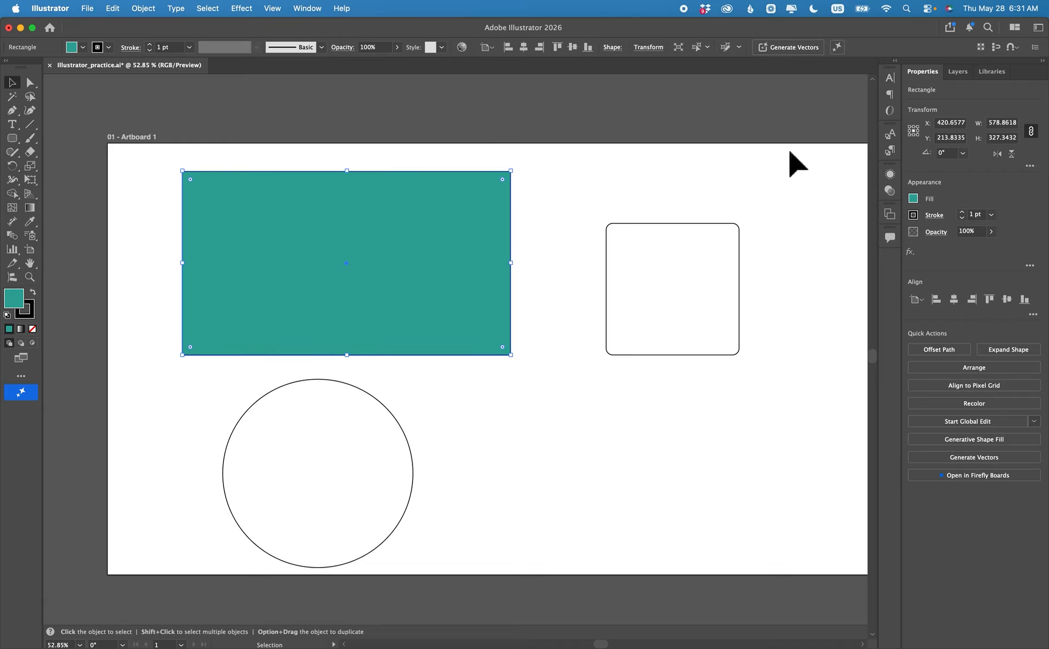
pyautogui.click(916, 215)
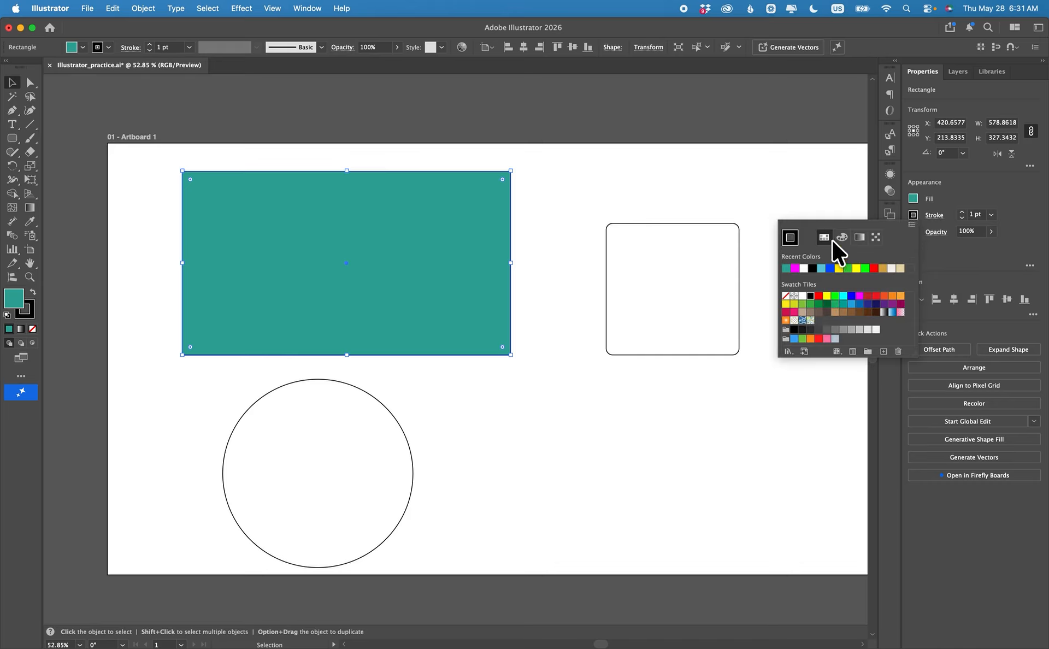
pyautogui.click(795, 268)
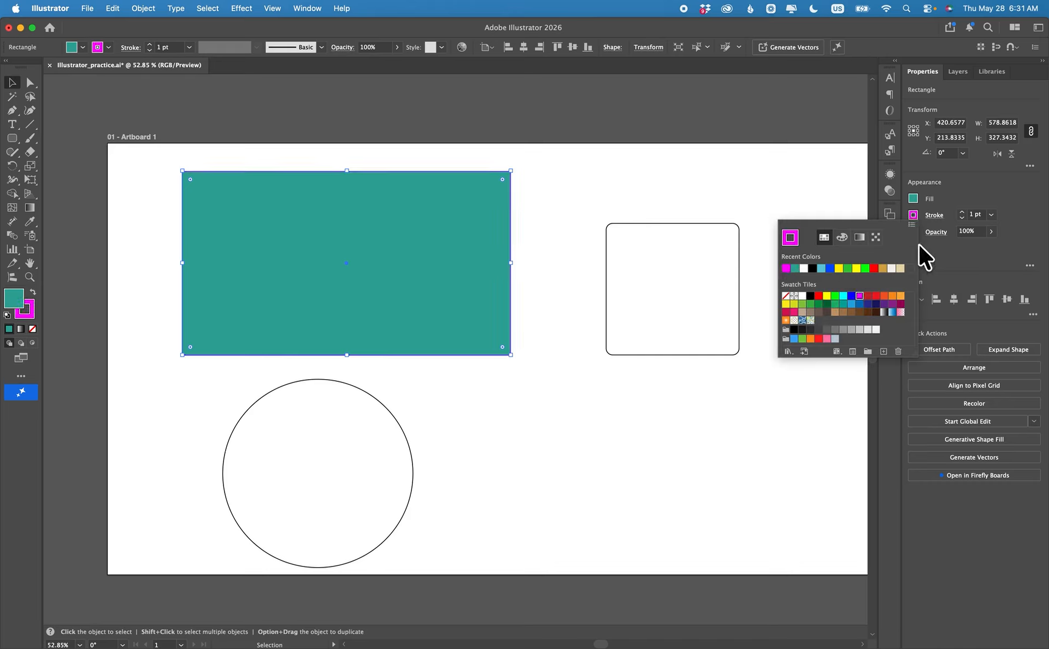
pyautogui.click(959, 210)
pyautogui.click(963, 211)
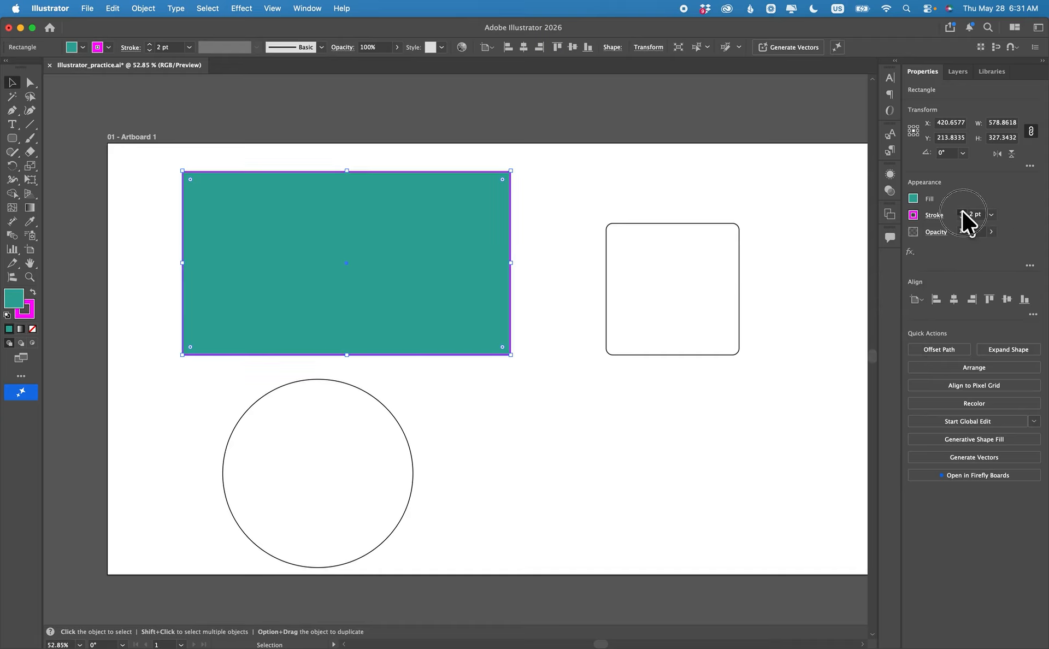
pyautogui.click(963, 211)
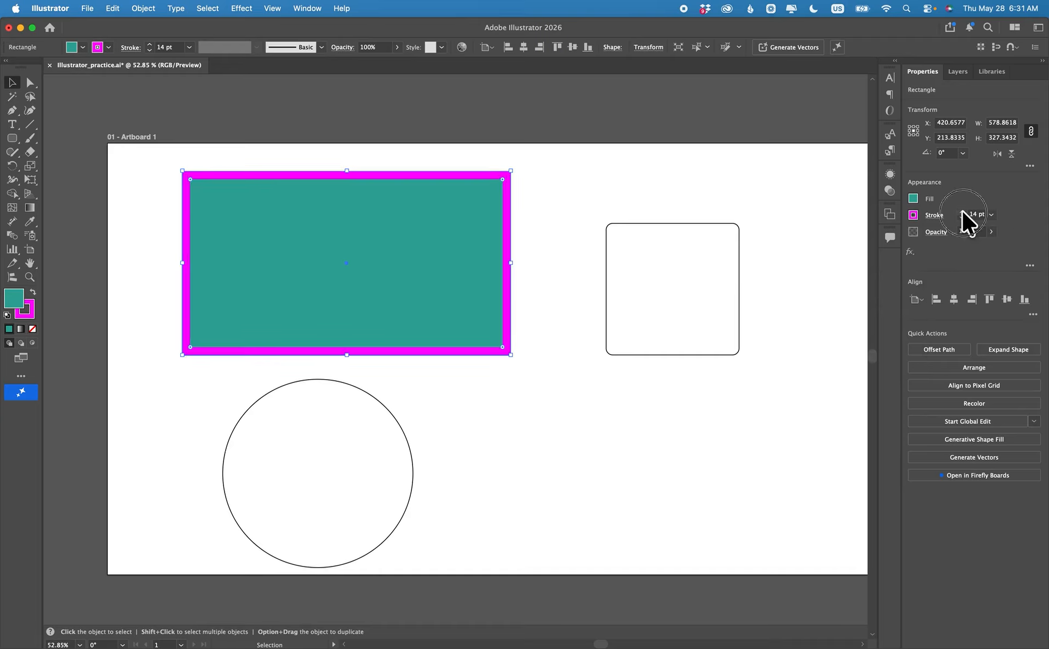
pyautogui.click(962, 211)
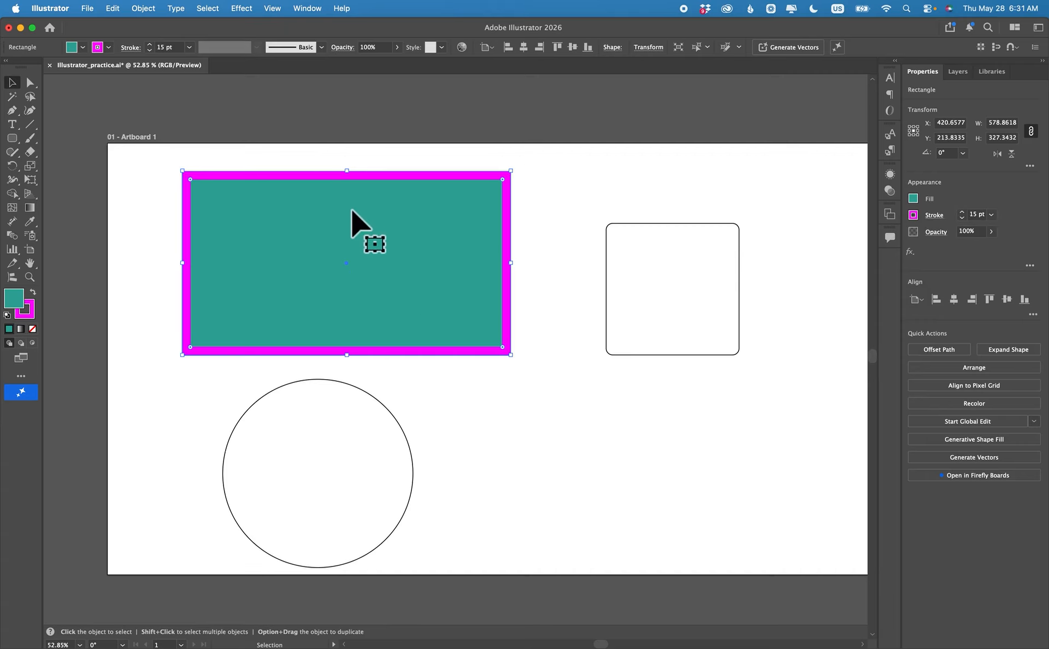
# Fill the rounded square with a red swatch and set its stroke to None.
pyautogui.hscroll(4, 567, 183)
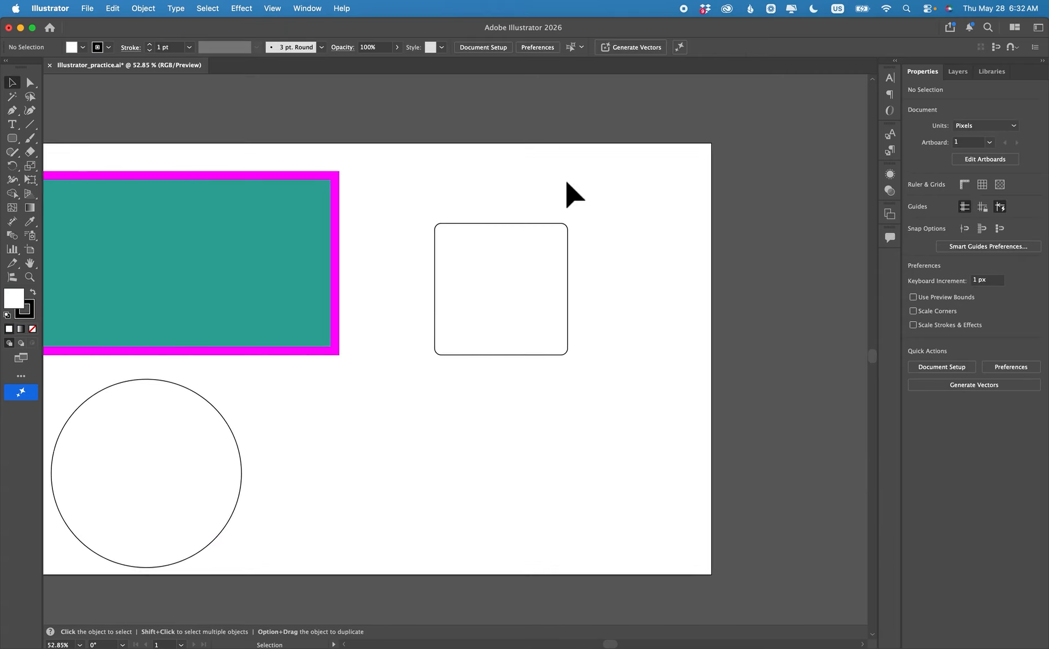
pyautogui.press('super+equal')
pyautogui.press('super+equal')
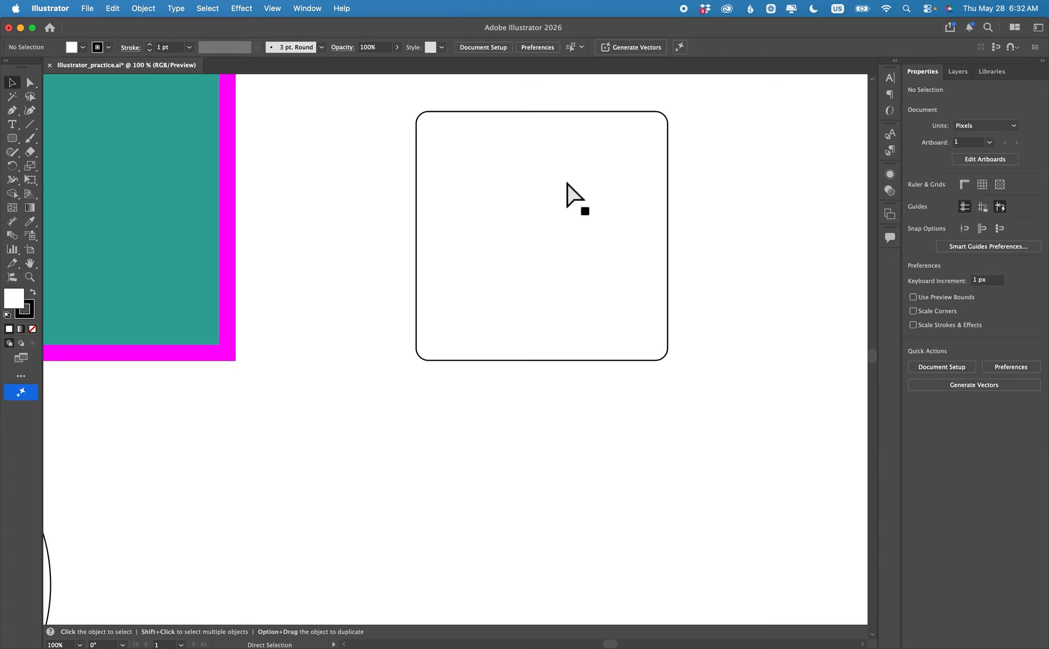
pyautogui.scroll(5, 567, 182)
pyautogui.press('v')
pyautogui.moveTo(583, 173); pyautogui.dragTo(486, 383)
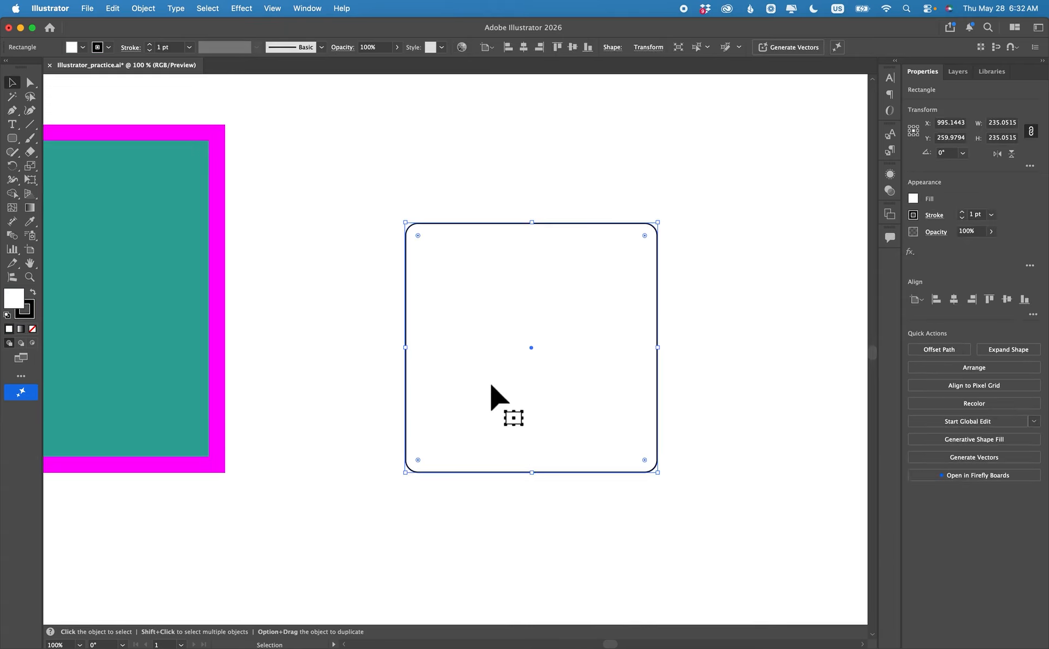
pyautogui.click(912, 198)
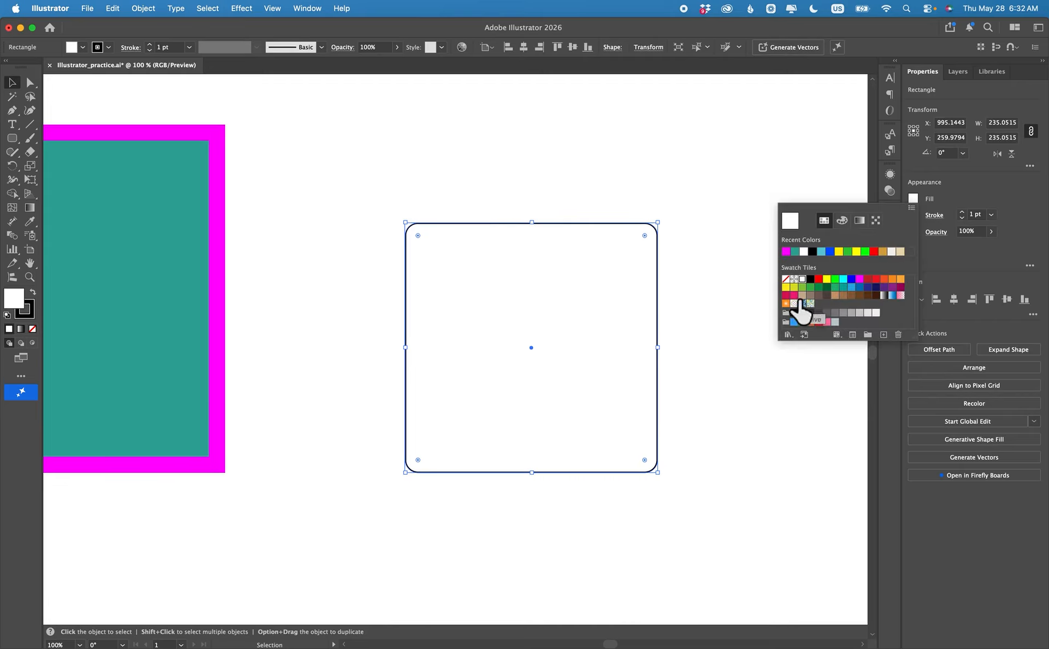
pyautogui.click(875, 280)
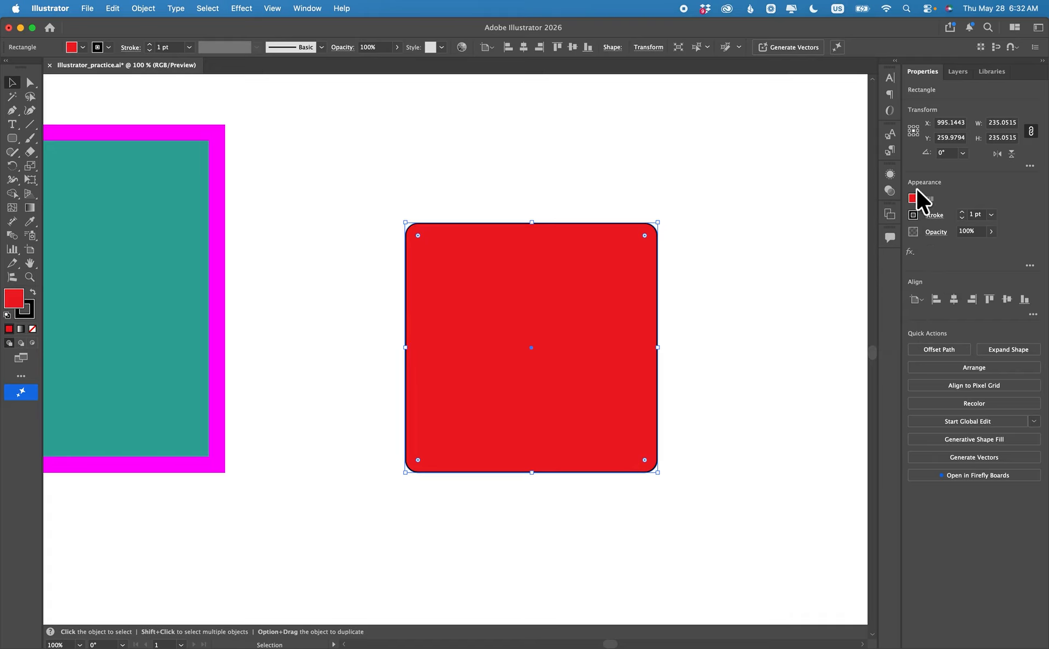
pyautogui.click(913, 216)
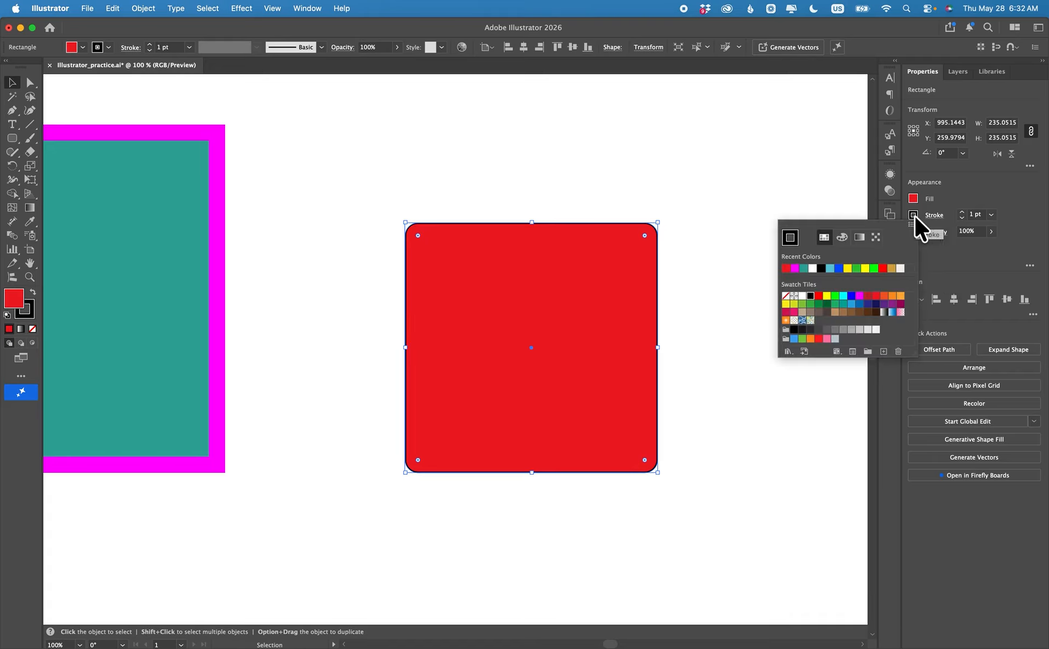
pyautogui.click(785, 296)
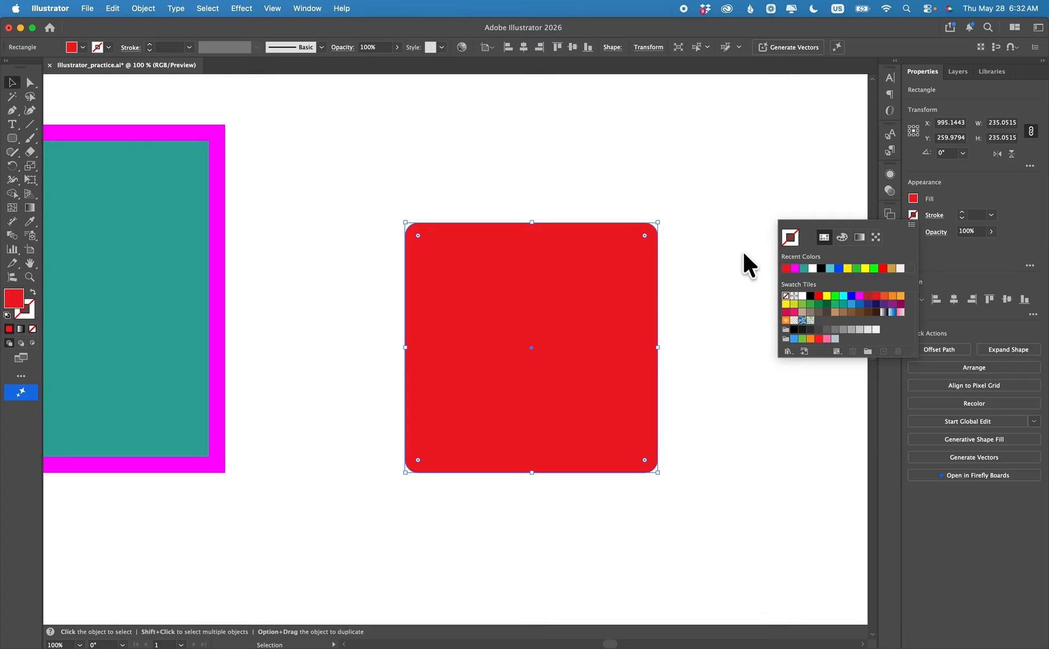
# Give the red rounded square a 10 pt stroke aligned to the outside and try out the dashed line option.
pyautogui.click(310, 7)
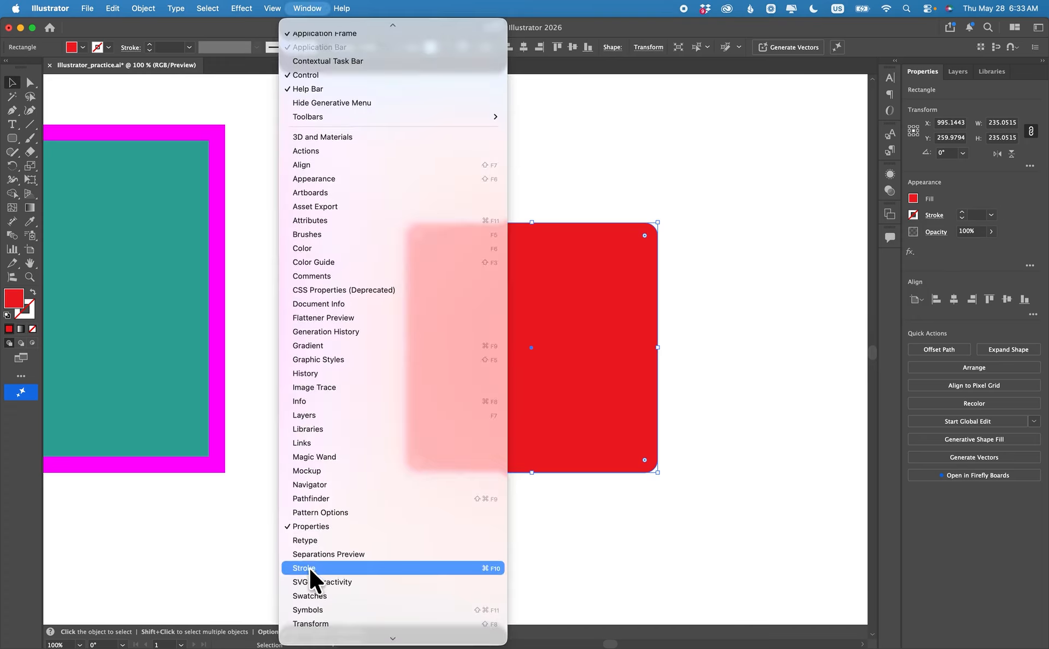
pyautogui.click(306, 569)
pyautogui.click(905, 244)
pyautogui.click(905, 244)
pyautogui.click(905, 245)
pyautogui.click(905, 244)
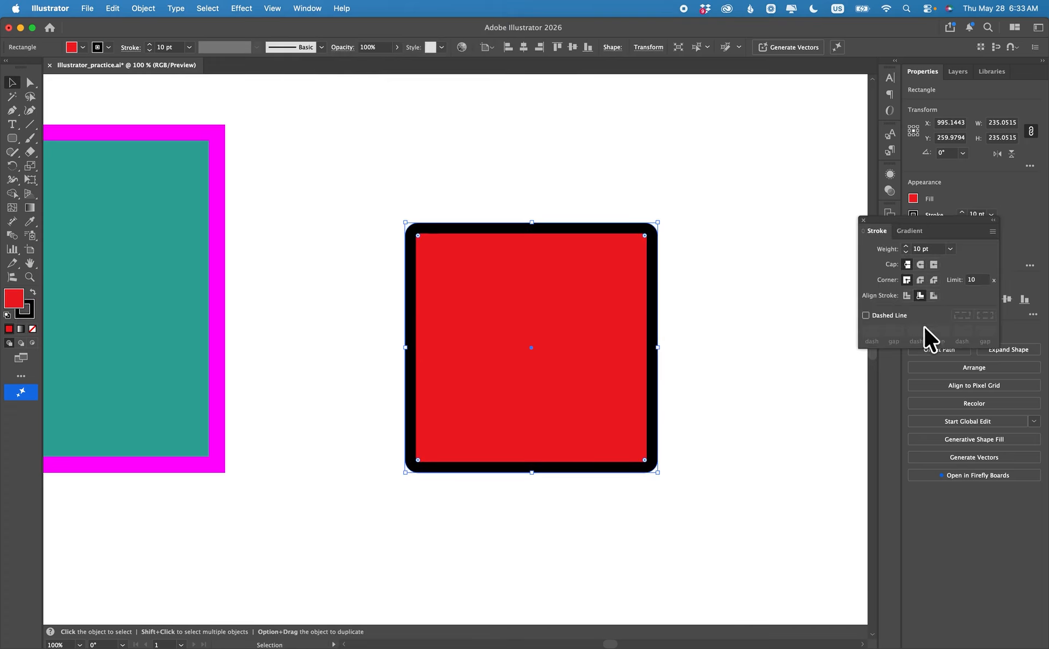
pyautogui.click(934, 295)
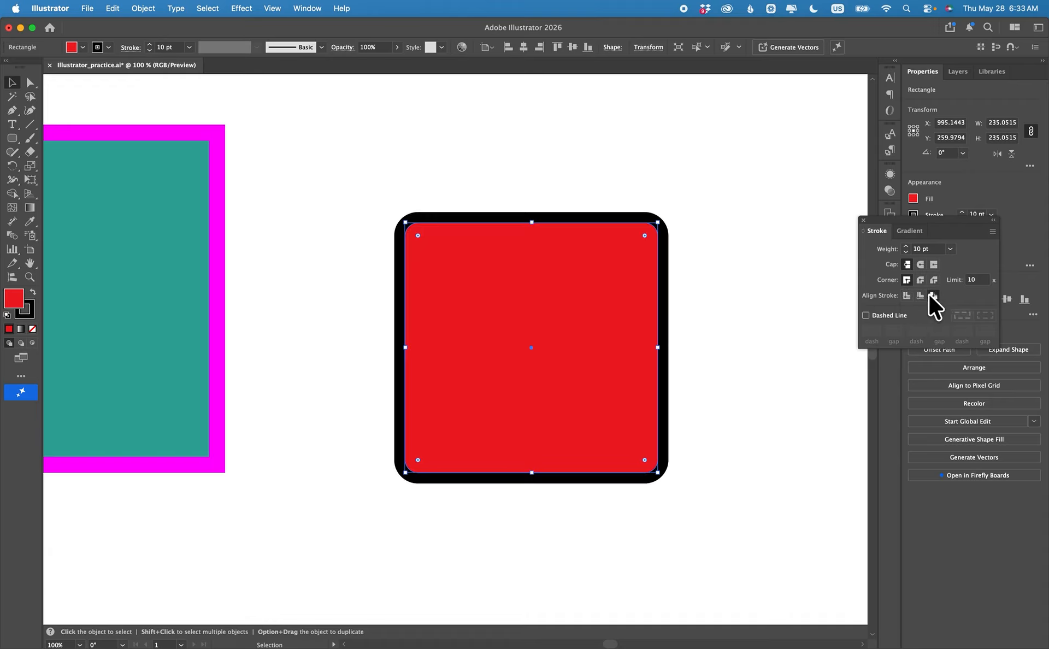
pyautogui.click(866, 315)
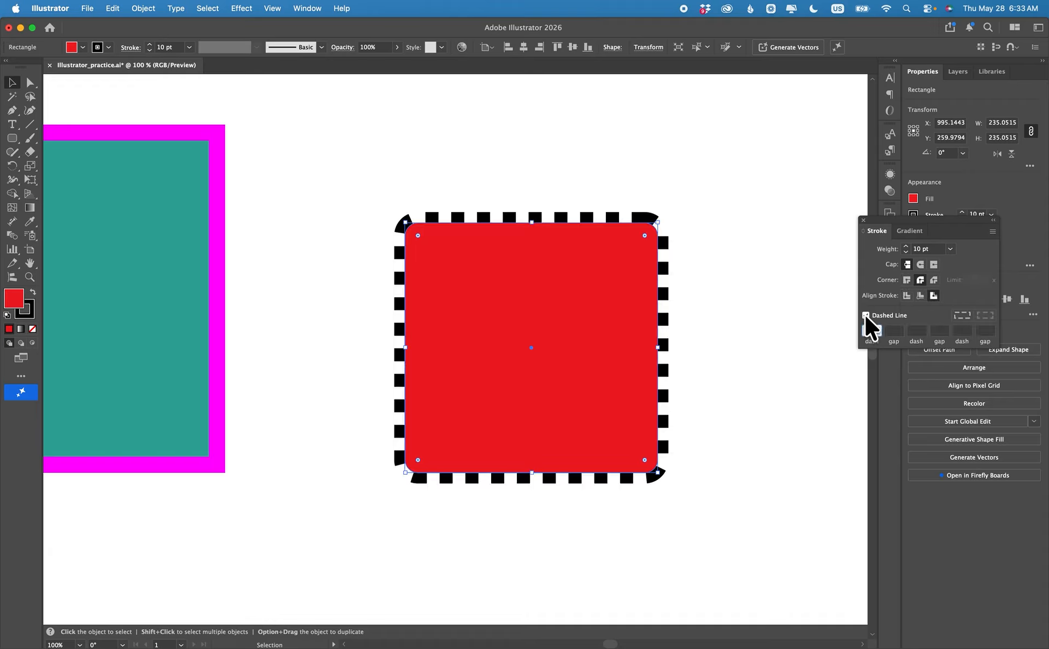
pyautogui.click(866, 315)
# Remove the thick black outline from the red rounded square and deselect it.
pyautogui.click(913, 215)
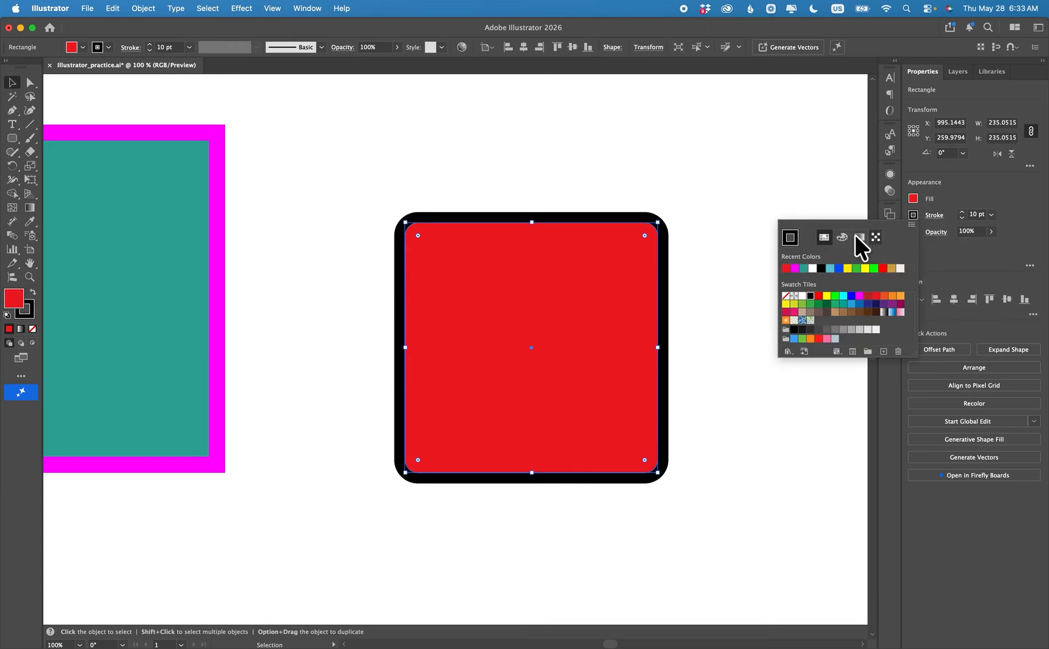
pyautogui.click(786, 296)
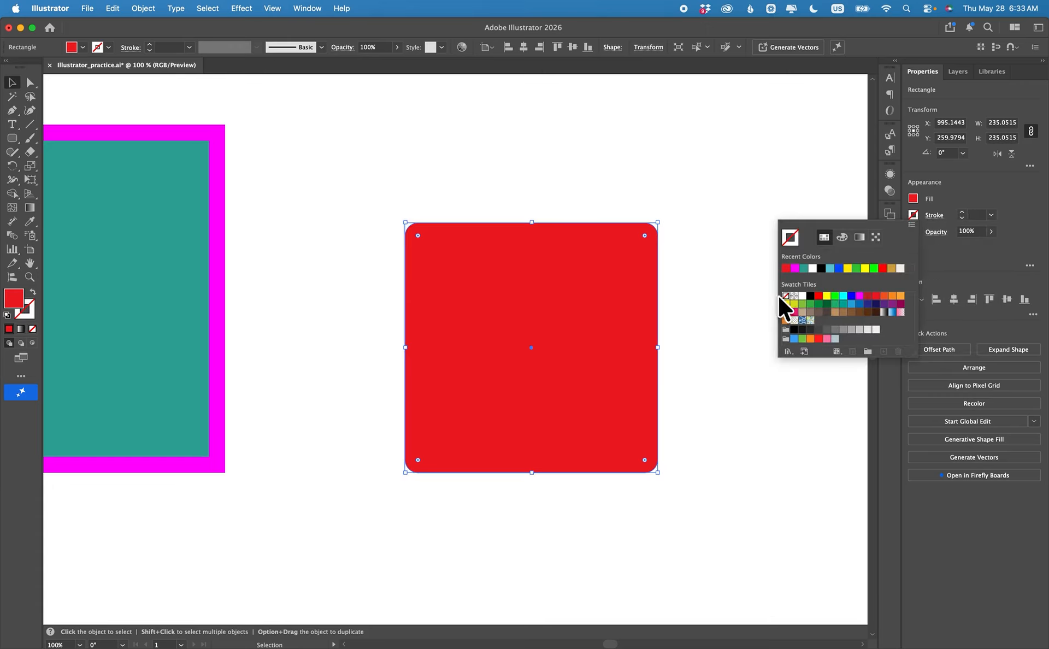
pyautogui.click(715, 313)
# Increase the corner radius of the red rounded square equally on all four linked corners.
pyautogui.press('super+=')
pyautogui.hscroll(4, 715, 313)
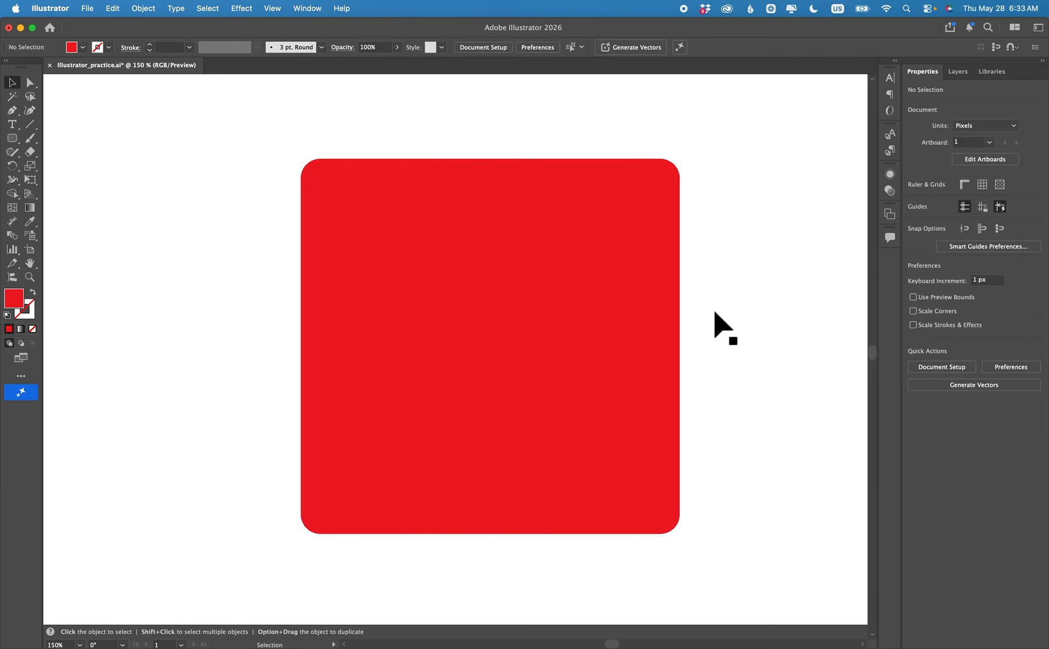
pyautogui.scroll(1, 714, 313)
pyautogui.click(566, 204)
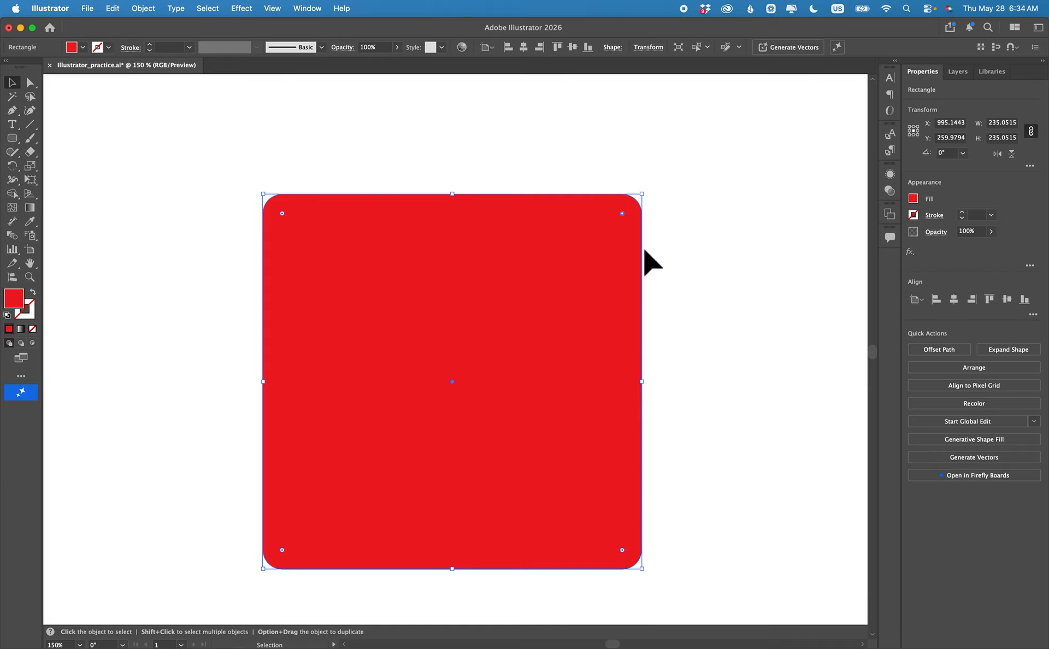
pyautogui.moveTo(620, 211)
pyautogui.mouseDown()
pyautogui.moveTo(479, 345)
pyautogui.moveTo(590, 269)
pyautogui.moveTo(653, 211)
pyautogui.moveTo(531, 312)
pyautogui.moveTo(628, 229)
pyautogui.moveTo(563, 274)
pyautogui.moveTo(623, 214)
pyautogui.moveTo(586, 264)
pyautogui.moveTo(519, 312)
pyautogui.moveTo(626, 232)
pyautogui.moveTo(534, 297)
pyautogui.moveTo(623, 214)
pyautogui.mouseUp()
pyautogui.doubleClick(623, 213)
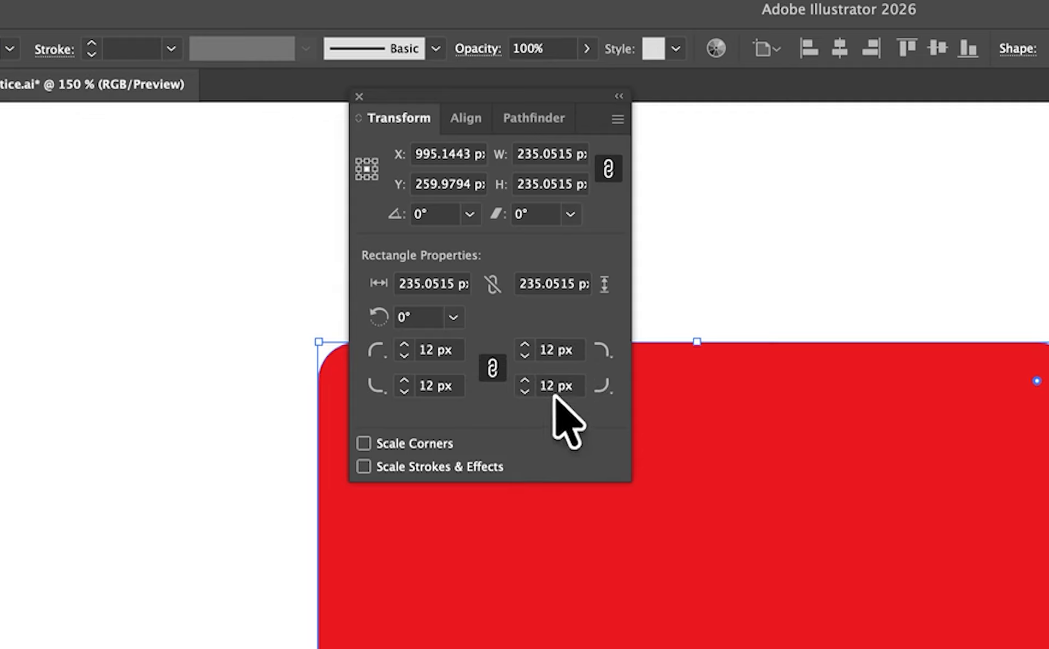
pyautogui.keyDown('shift'); pyautogui.click(403, 344); pyautogui.keyUp('shift')
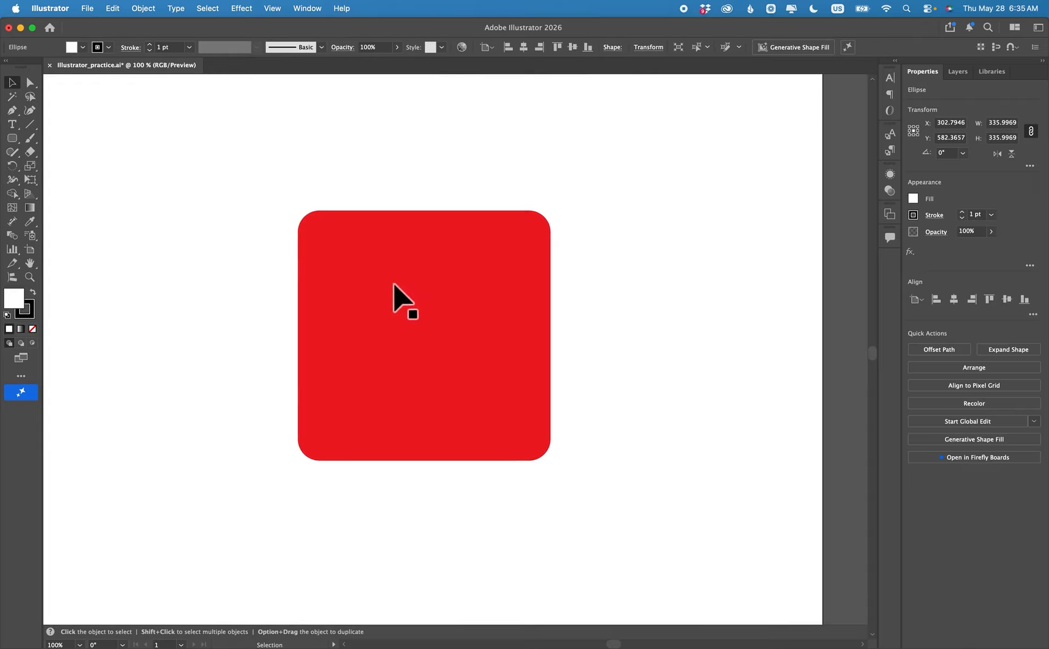
# Move the red rounded square to about X 784, Y 252 px and place a duplicate level with it at about X 1092 px.
pyautogui.click(448, 298)
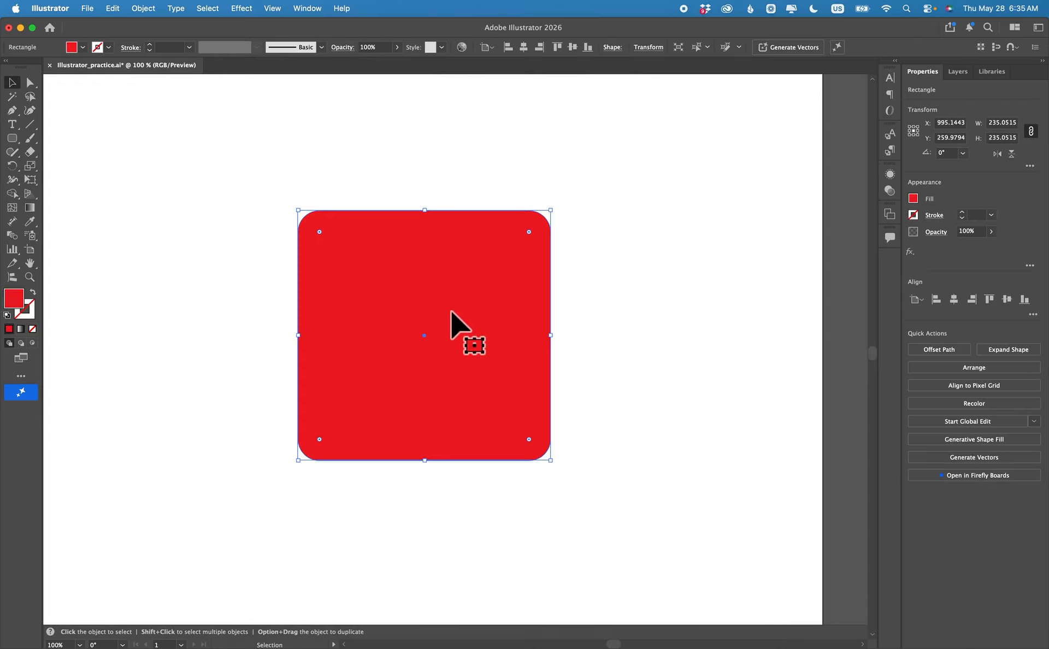
pyautogui.hscroll(-3, 450, 309)
pyautogui.hscroll(10, 526, 312)
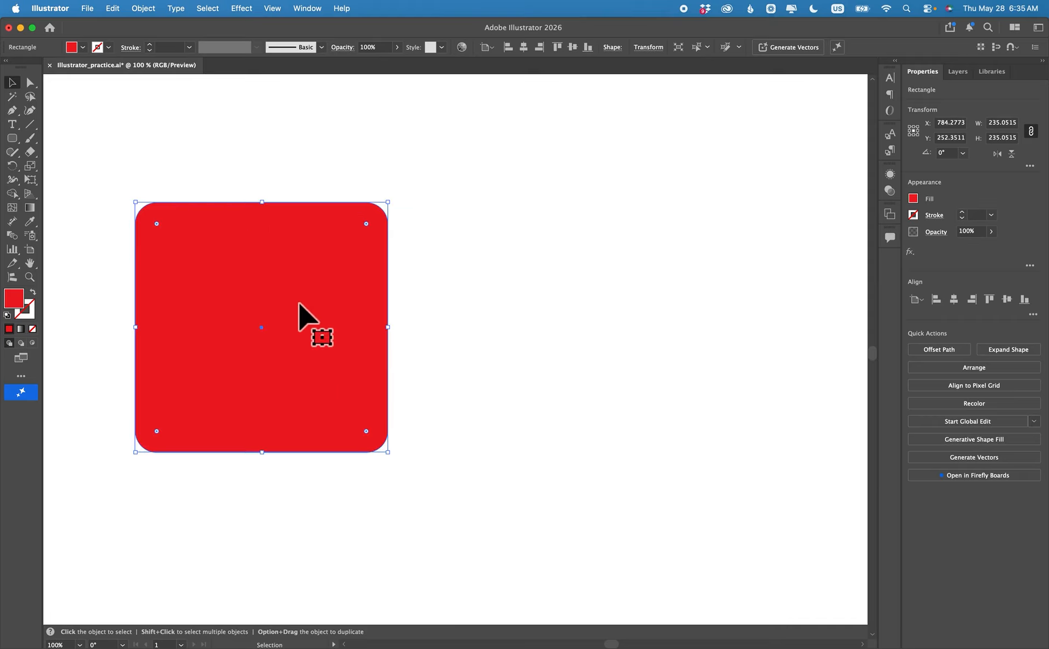
pyautogui.moveTo(299, 305); pyautogui.dragTo(630, 310)
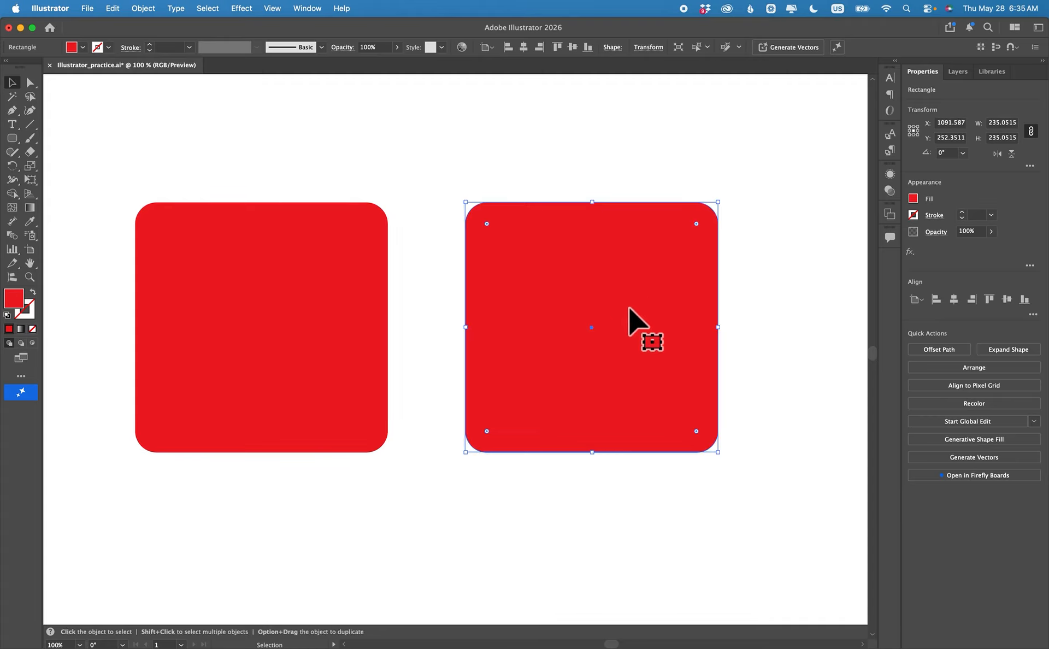
# Undo the duplicate of the red rounded square and try pasting a copy and moving it beside the original instead.
pyautogui.press('super+z')
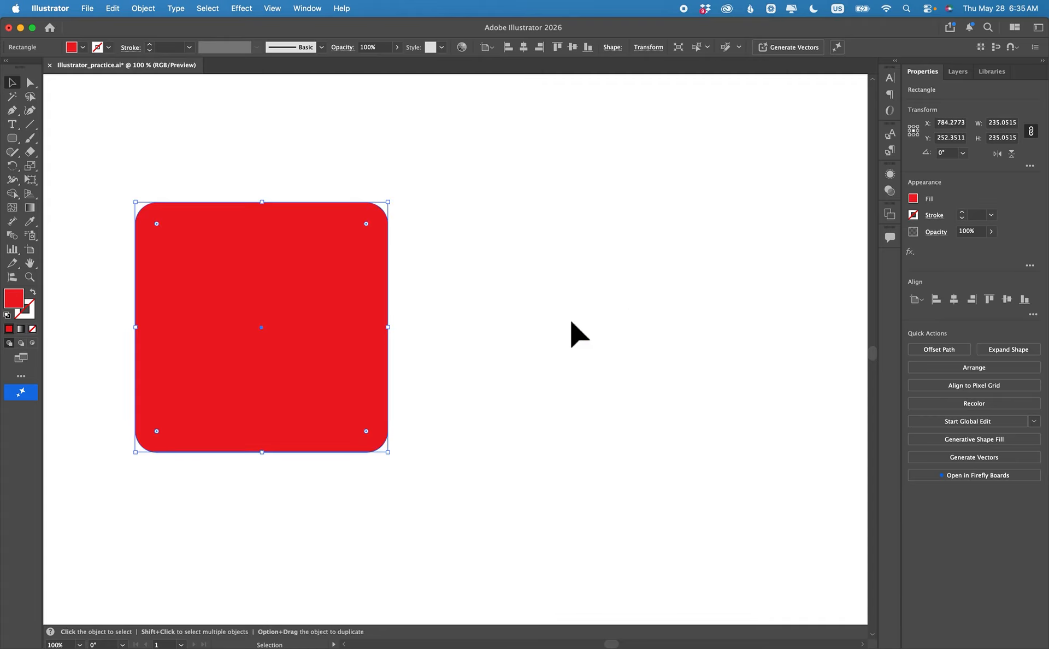
pyautogui.press('super+v')
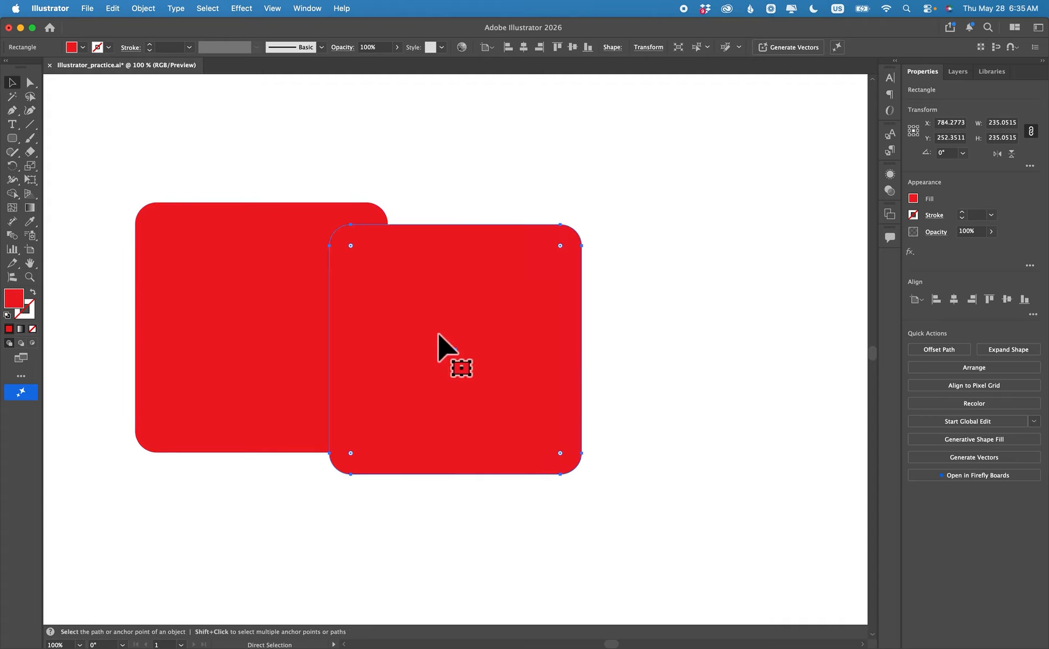
pyautogui.moveTo(437, 335); pyautogui.dragTo(530, 312)
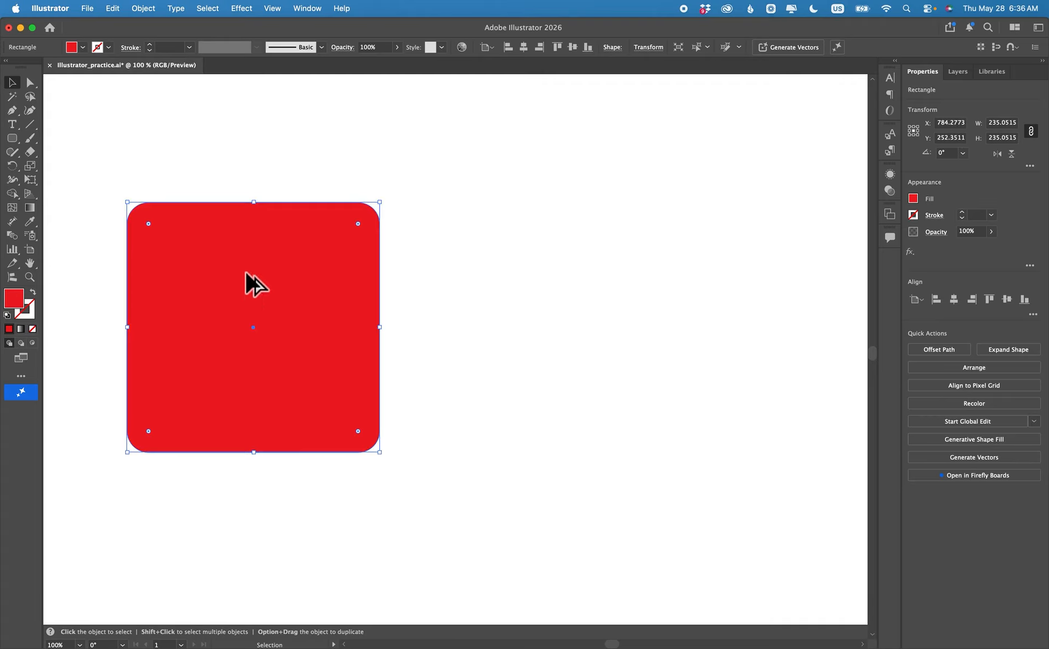
# Duplicate the red rounded square level with the original so that the pair spans about 534 px in width.
pyautogui.click(398, 278)
pyautogui.click(283, 298)
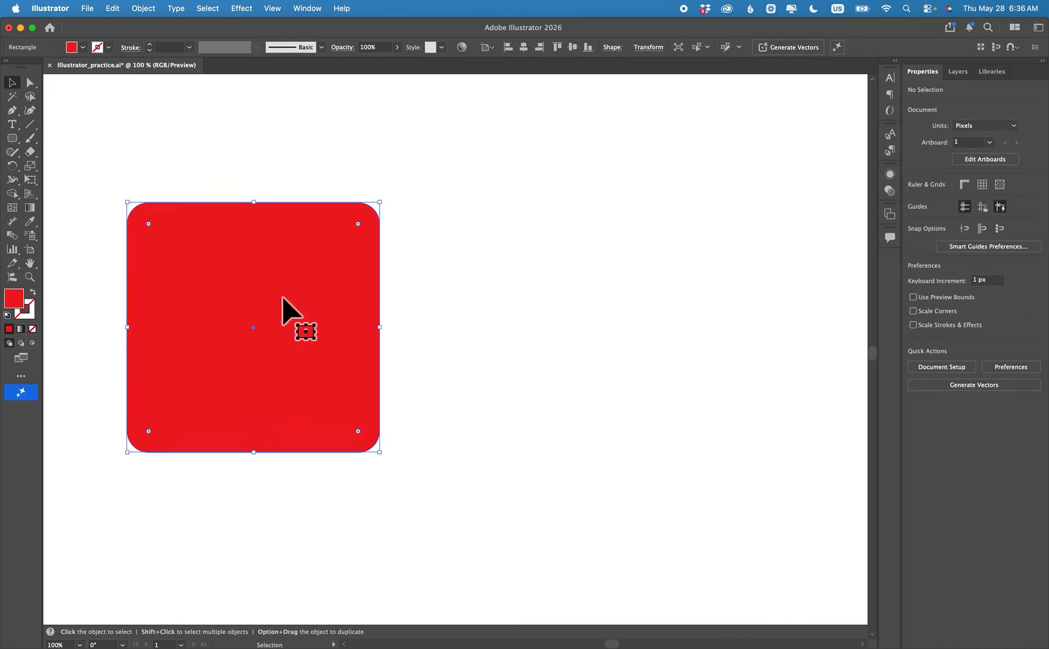
pyautogui.moveTo(282, 298); pyautogui.dragTo(599, 310)
pyautogui.moveTo(754, 162); pyautogui.dragTo(229, 552)
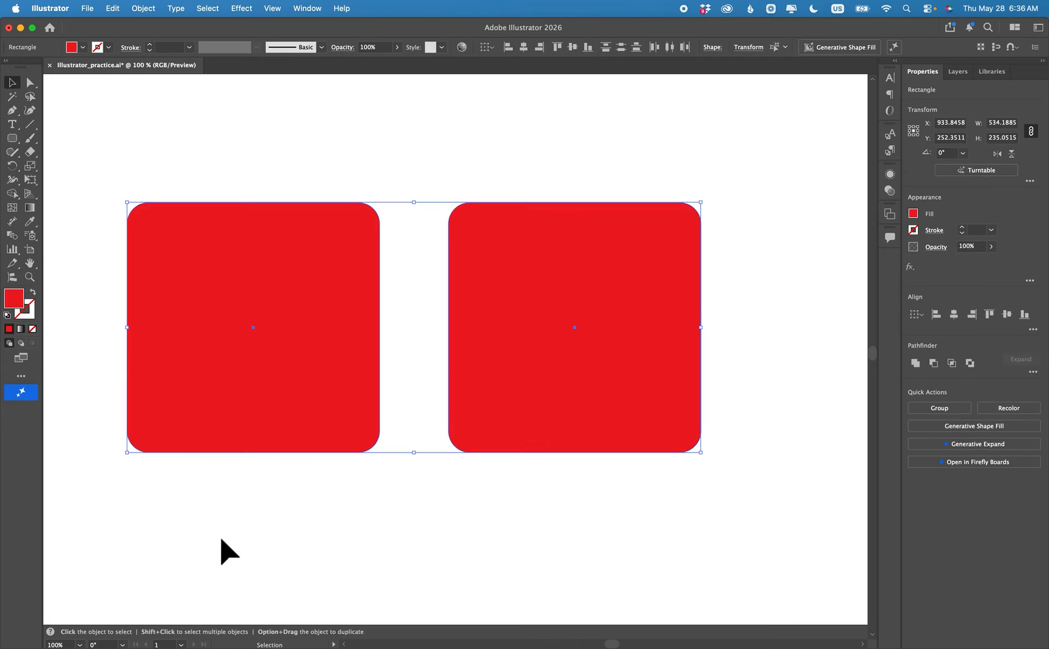
pyautogui.click(300, 546)
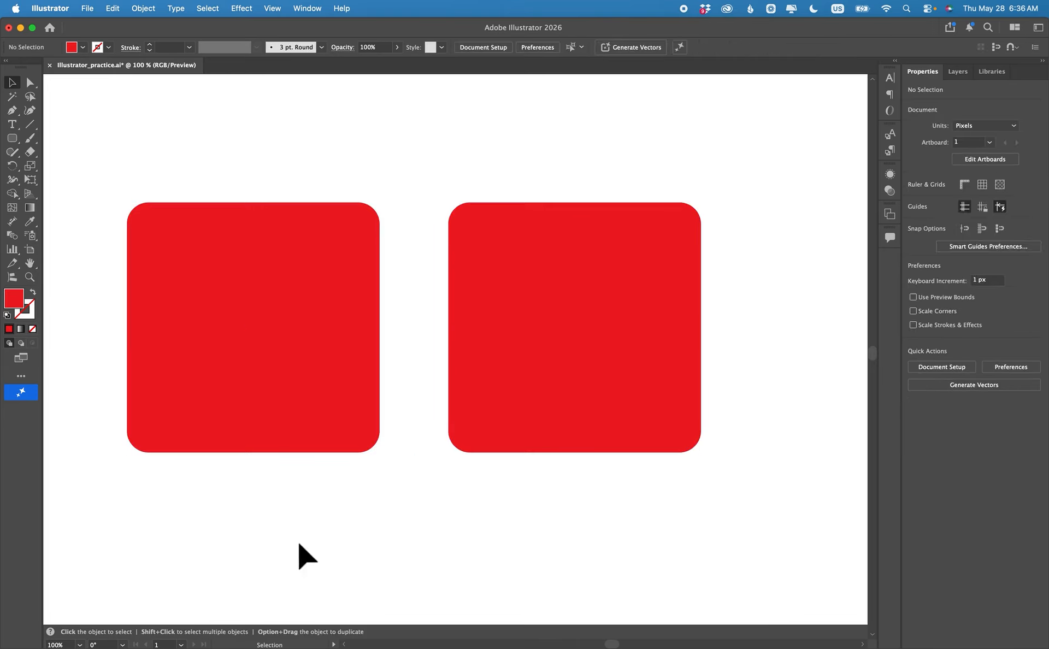
# Select both red squares, display the Align options and move them clear of the artwork.
pyautogui.moveTo(663, 503); pyautogui.dragTo(236, 169)
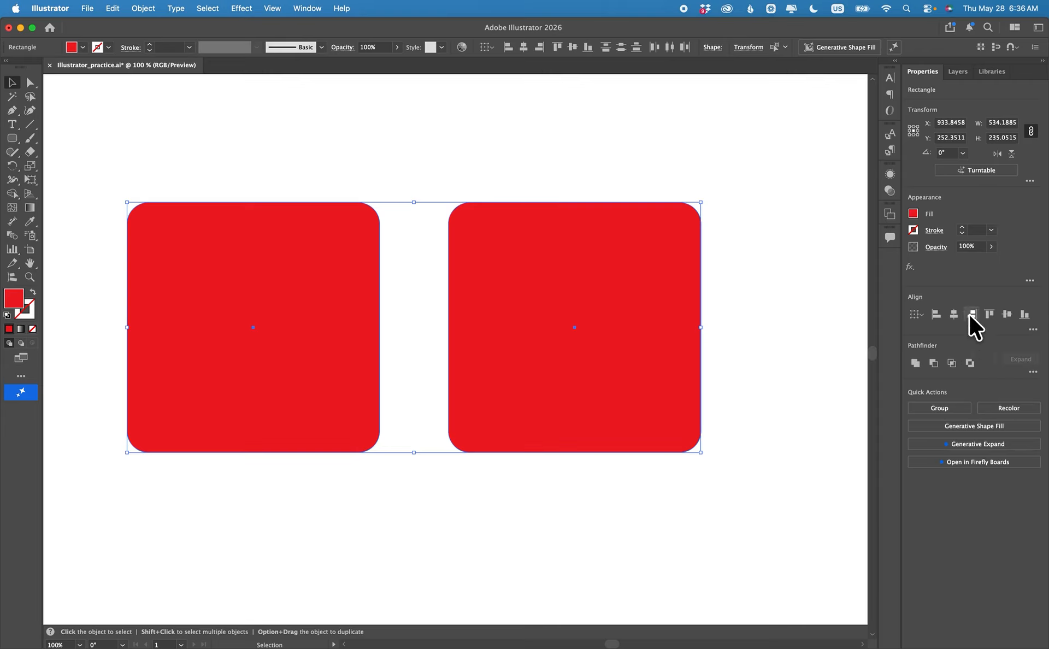
pyautogui.click(315, 8)
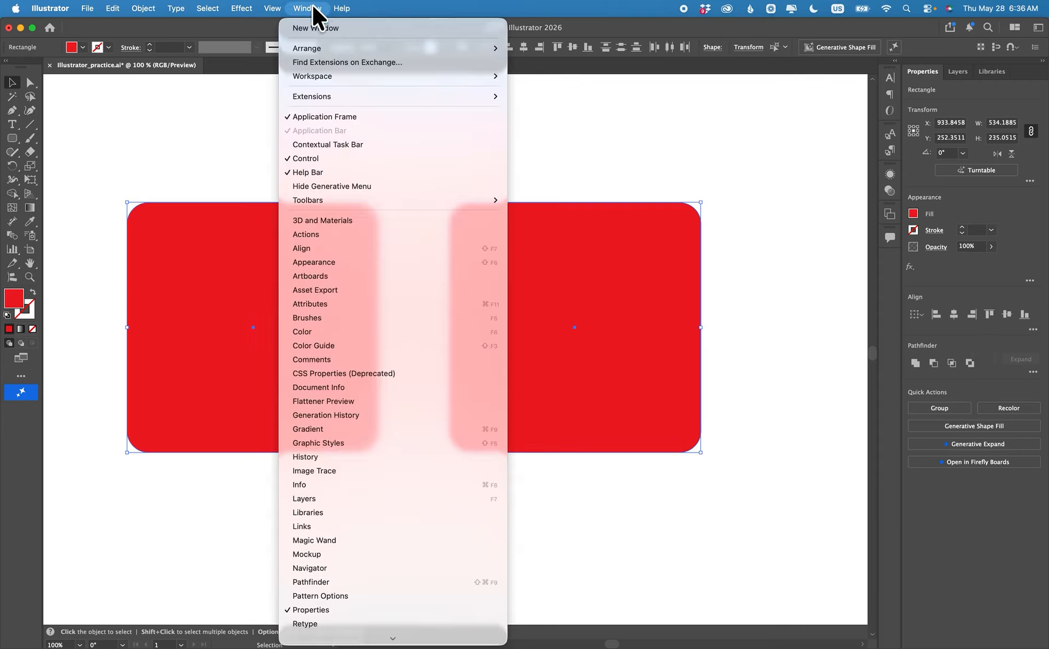
pyautogui.click(319, 247)
pyautogui.moveTo(655, 80); pyautogui.dragTo(745, 81)
# Offset the second red square about 56 px downward and align both squares by their top edges.
pyautogui.click(728, 564)
pyautogui.moveTo(569, 348); pyautogui.dragTo(550, 407)
pyautogui.moveTo(745, 567); pyautogui.dragTo(130, 209)
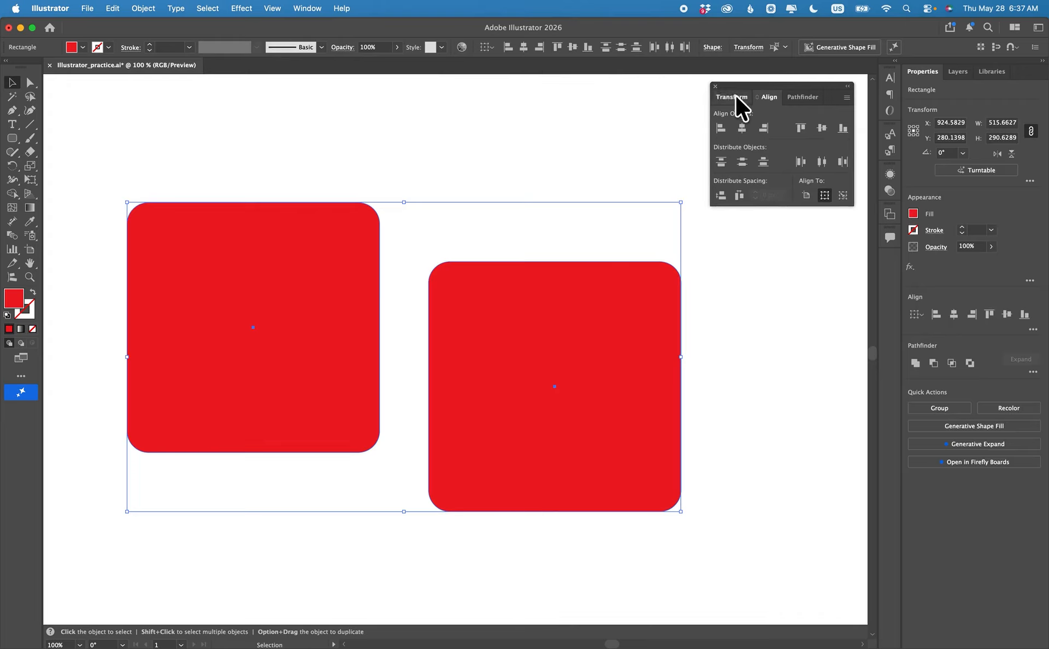
pyautogui.click(800, 128)
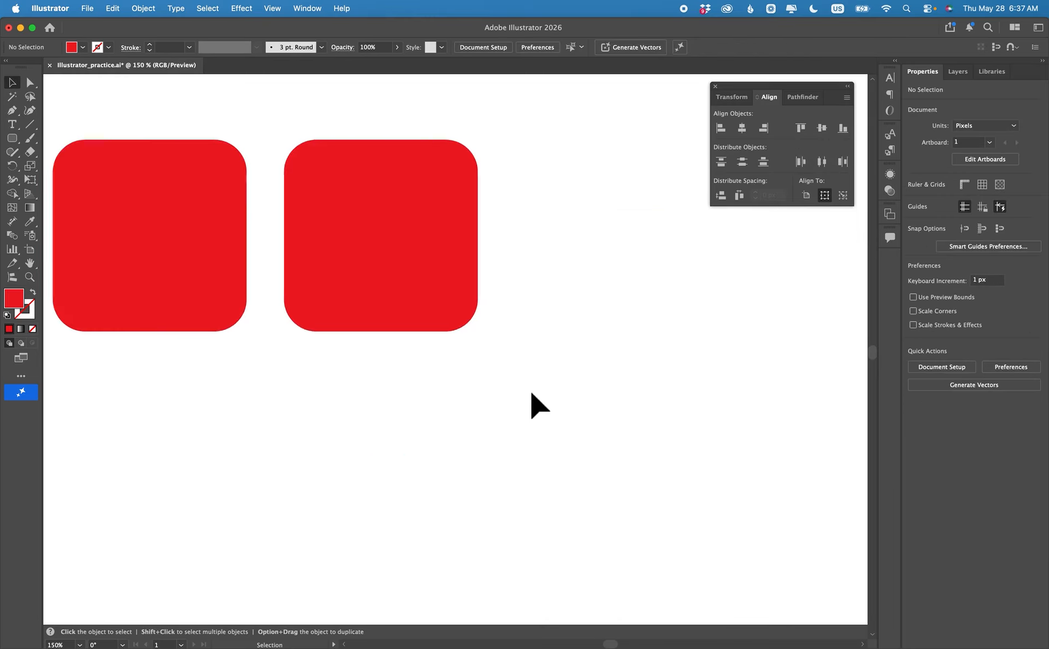
# Duplicate the second red square to form a row of three about 395 px wide and equalise the horizontal spacing between them.
pyautogui.scroll(4, 533, 405)
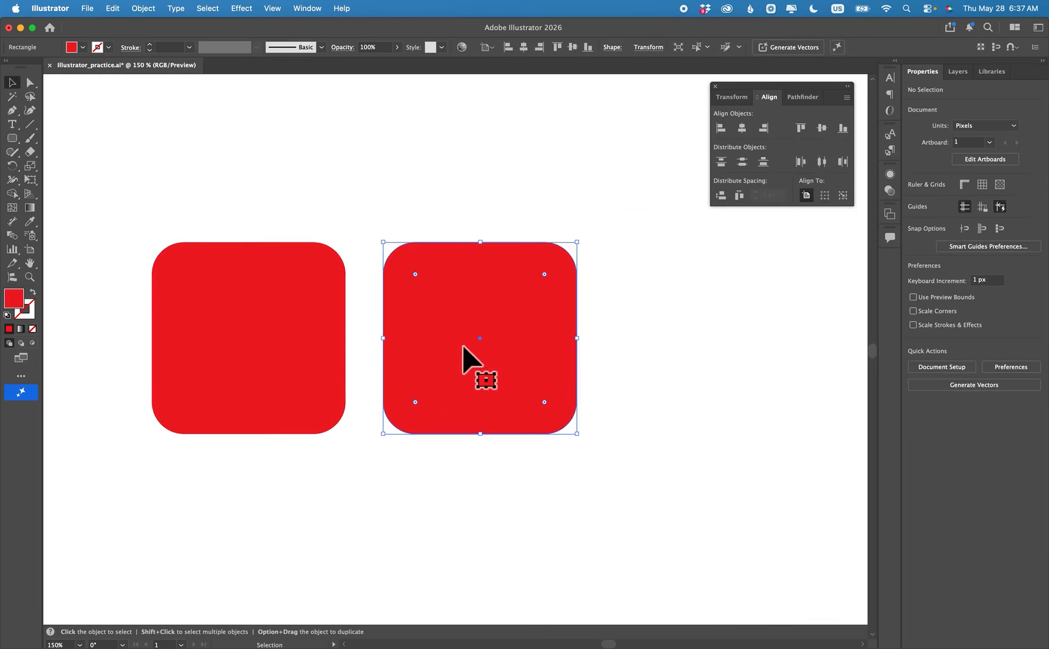
pyautogui.keyDown('alt'); pyautogui.moveTo(462, 345); pyautogui.dragTo(675, 345); pyautogui.keyUp('alt')
pyautogui.click(749, 485)
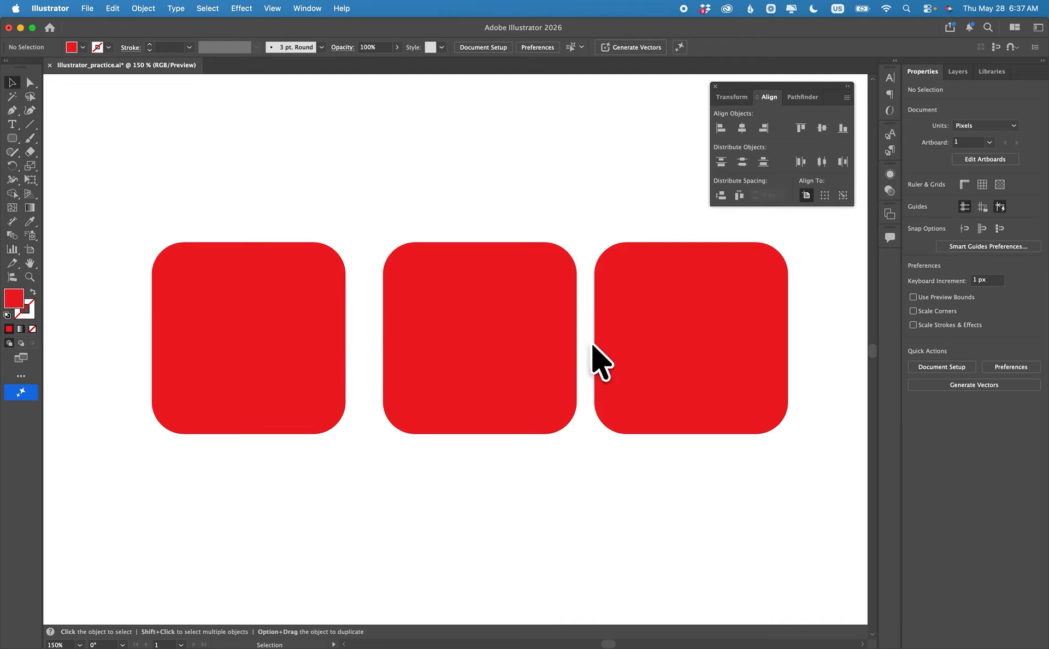
pyautogui.moveTo(797, 492); pyautogui.dragTo(224, 298)
pyautogui.hscroll(-1, 277, 316)
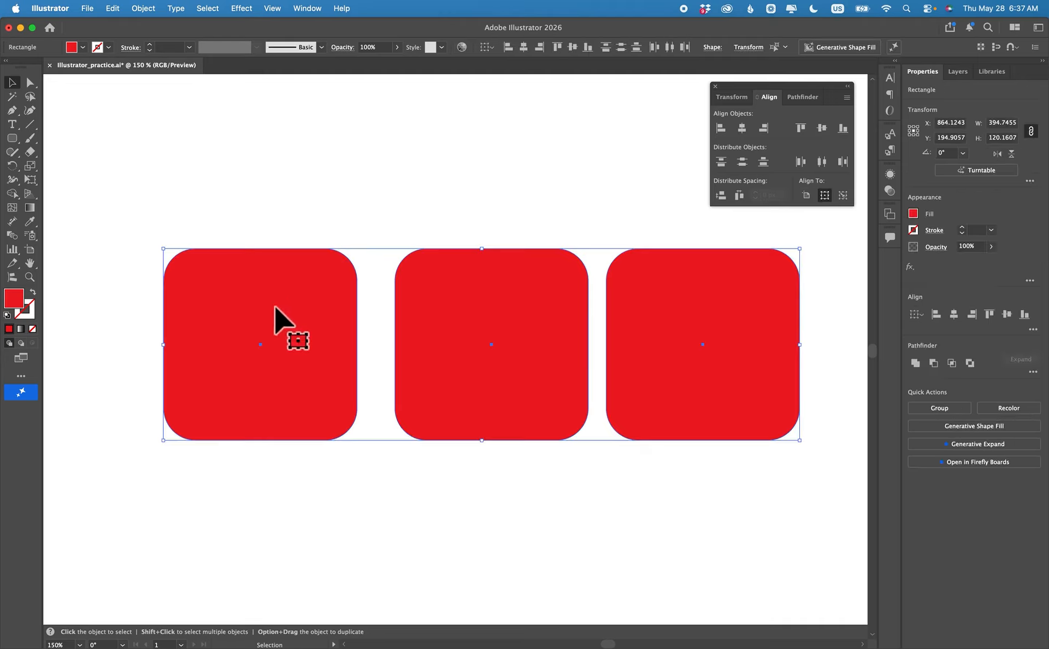
pyautogui.click(738, 195)
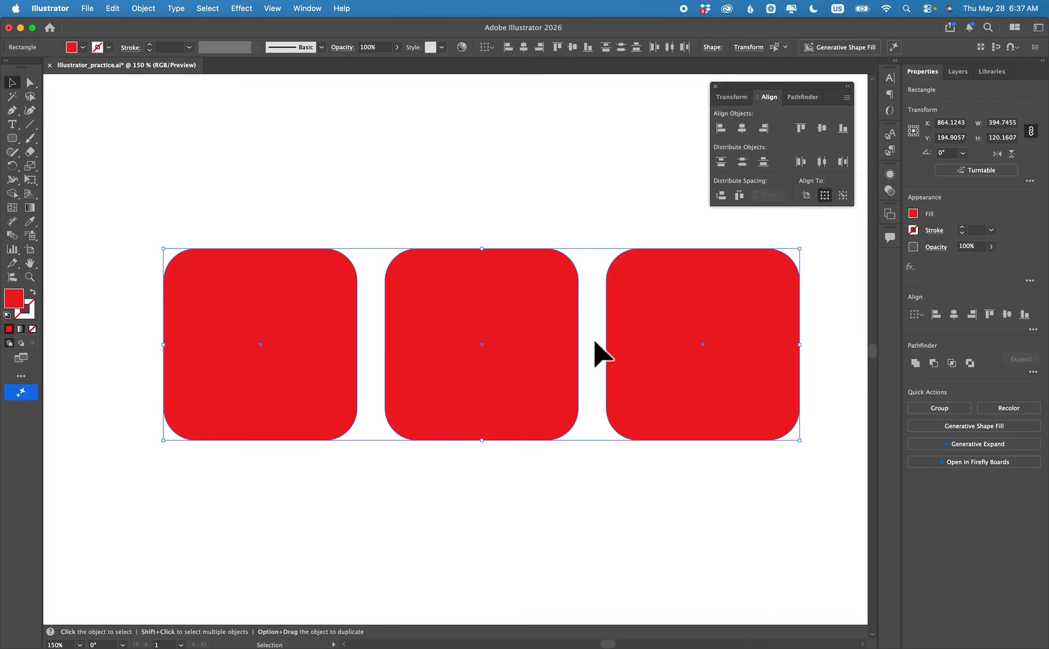
# Stretch the first red square downward to about 173 px high and the middle one upward to a height in between.
pyautogui.click(258, 439)
pyautogui.moveTo(258, 438); pyautogui.dragTo(276, 524)
pyautogui.click(522, 396)
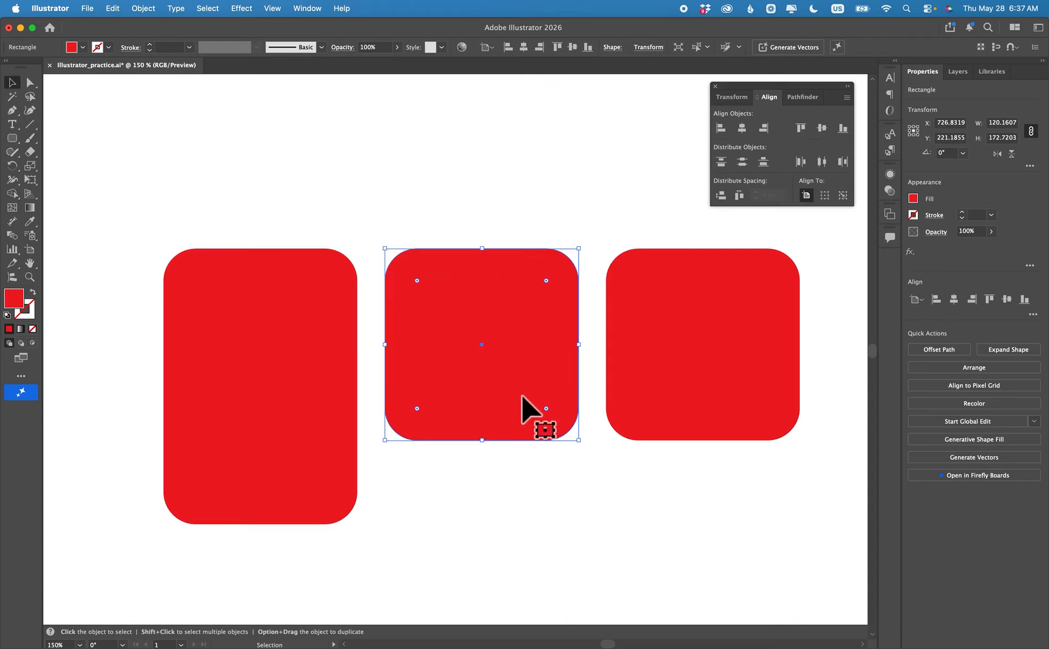
pyautogui.moveTo(485, 249); pyautogui.dragTo(485, 203)
# Select all three red shapes and align them by their vertical centres.
pyautogui.click(694, 404)
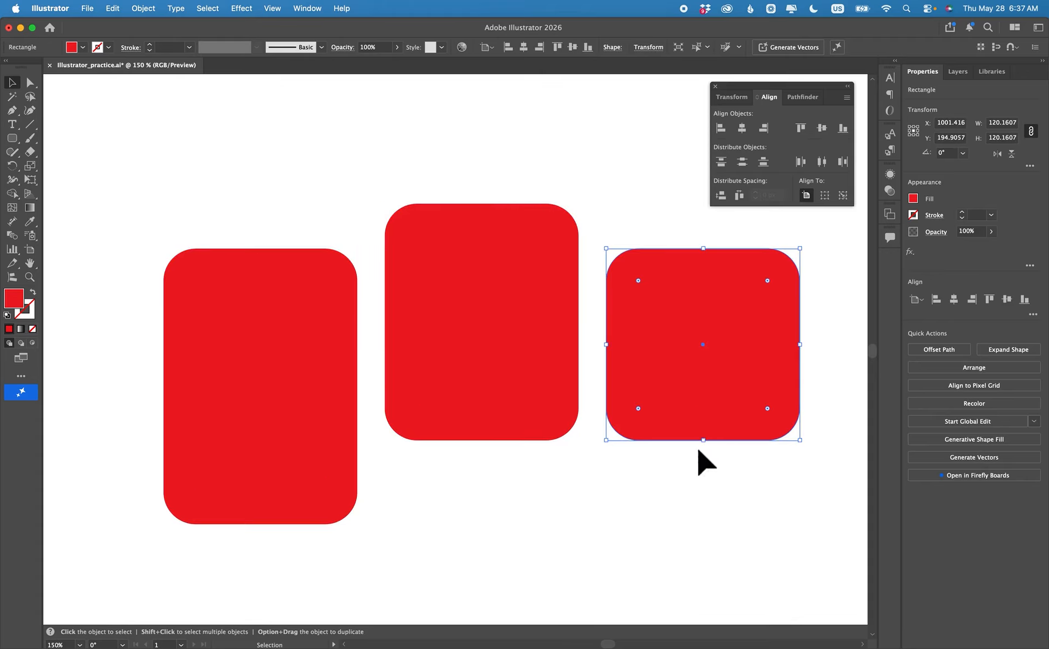
pyautogui.moveTo(811, 561); pyautogui.dragTo(123, 205)
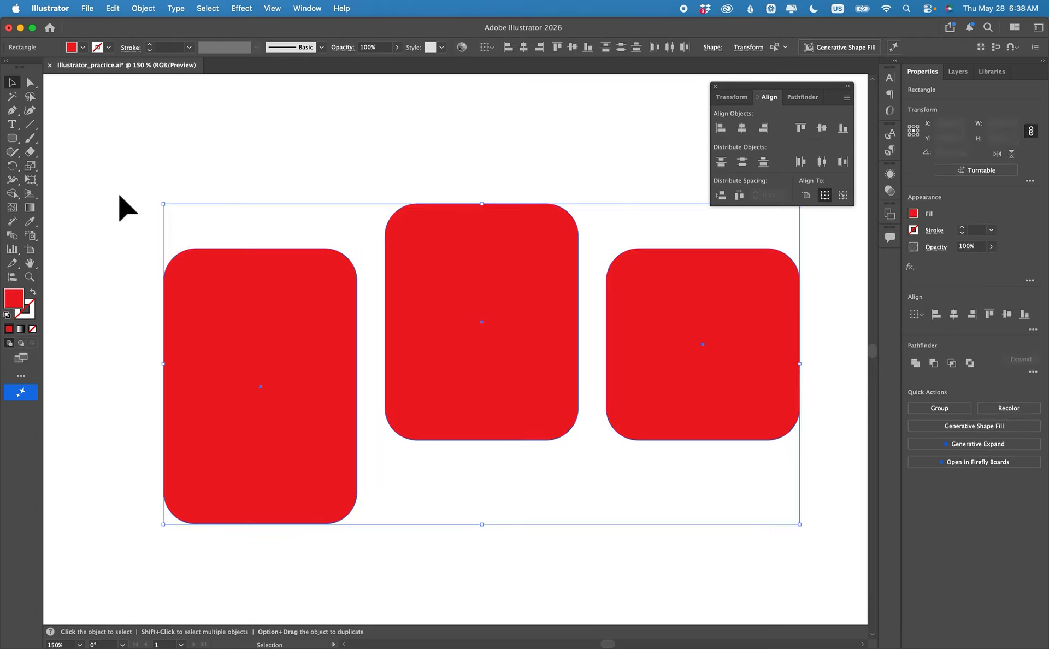
pyautogui.click(821, 124)
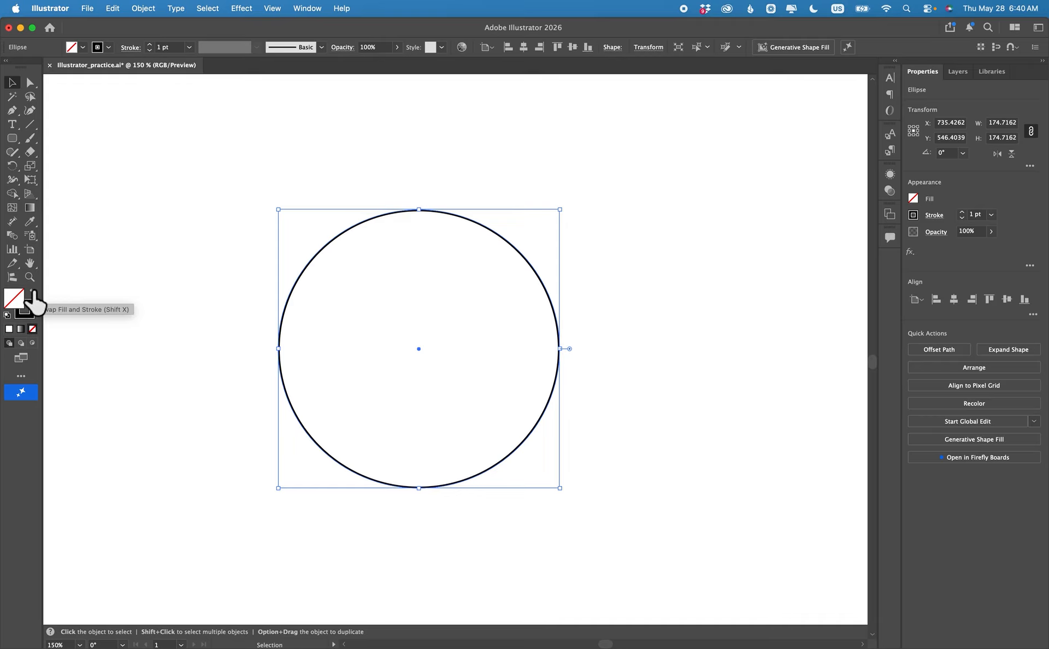
# Swap the circle's fill and stroke to make it solid black and place an overlapping duplicate level with it at about X 879 px.
pyautogui.click(32, 292)
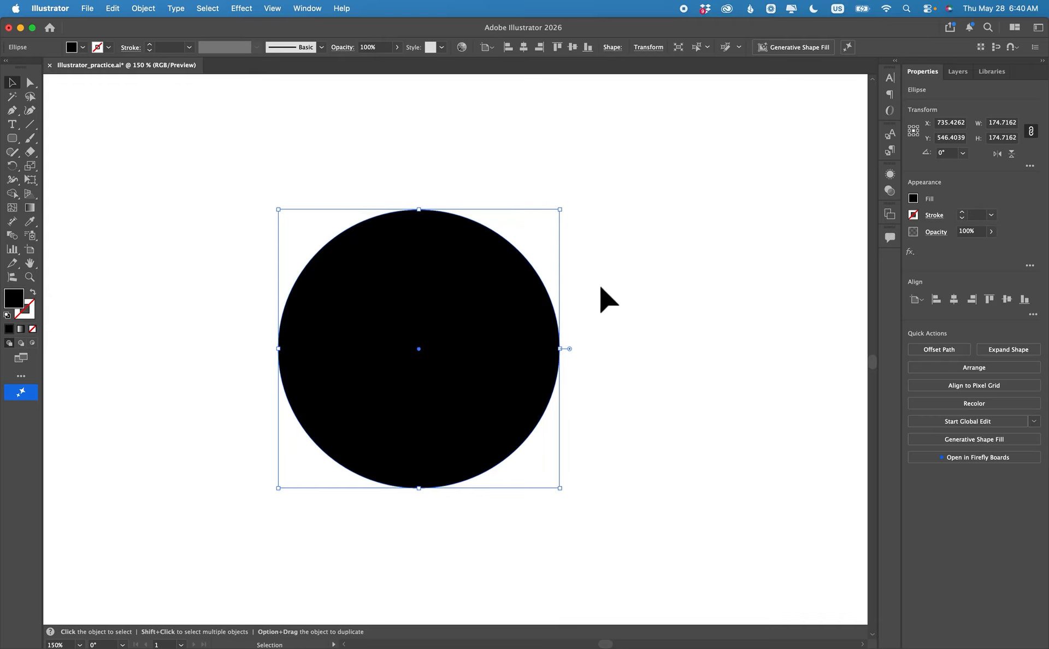
pyautogui.hscroll(3, 552, 300)
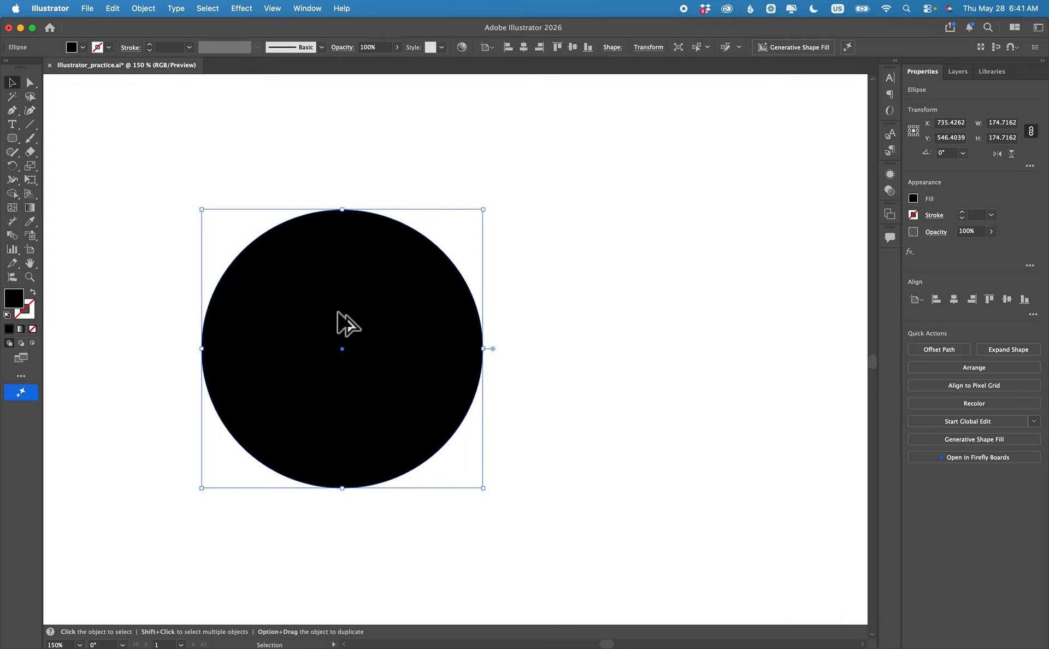
pyautogui.moveTo(337, 311); pyautogui.dragTo(566, 315)
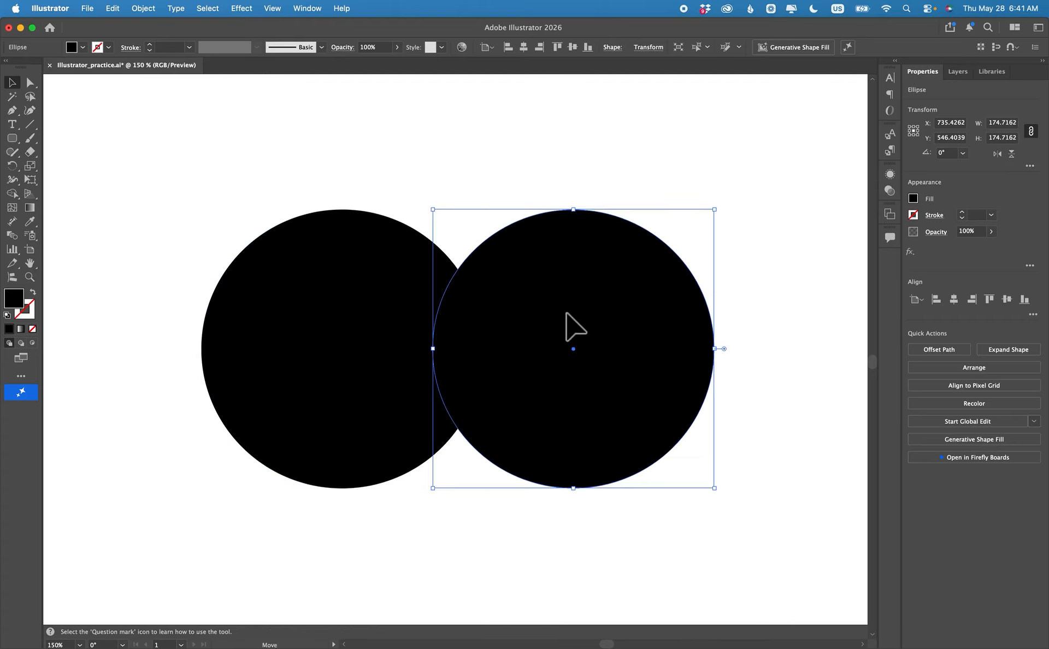
pyautogui.click(373, 350)
pyautogui.click(574, 346)
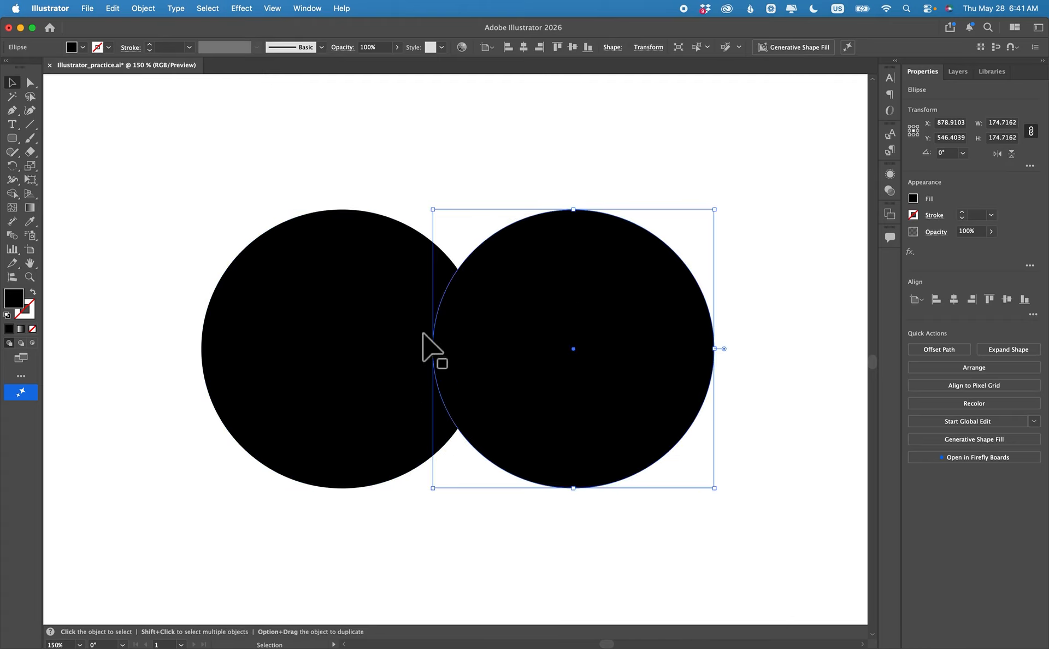
# Combine the two overlapping black circles into one shape with the Pathfinder's Merge operation.
pyautogui.keyDown('shift'); pyautogui.click(394, 352); pyautogui.keyUp('shift')
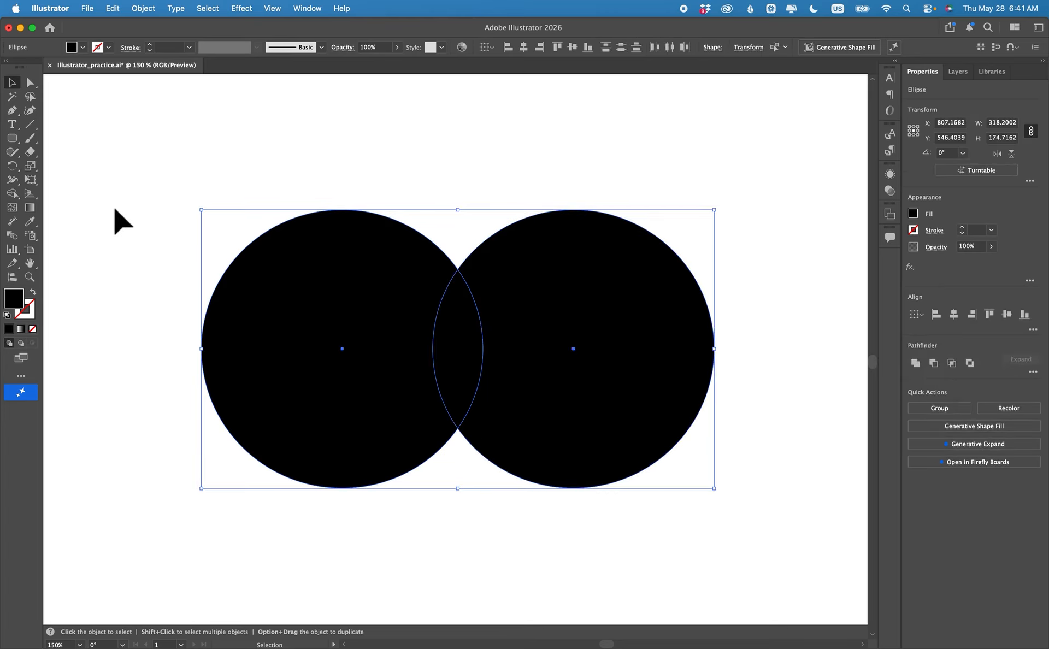
pyautogui.click(309, 8)
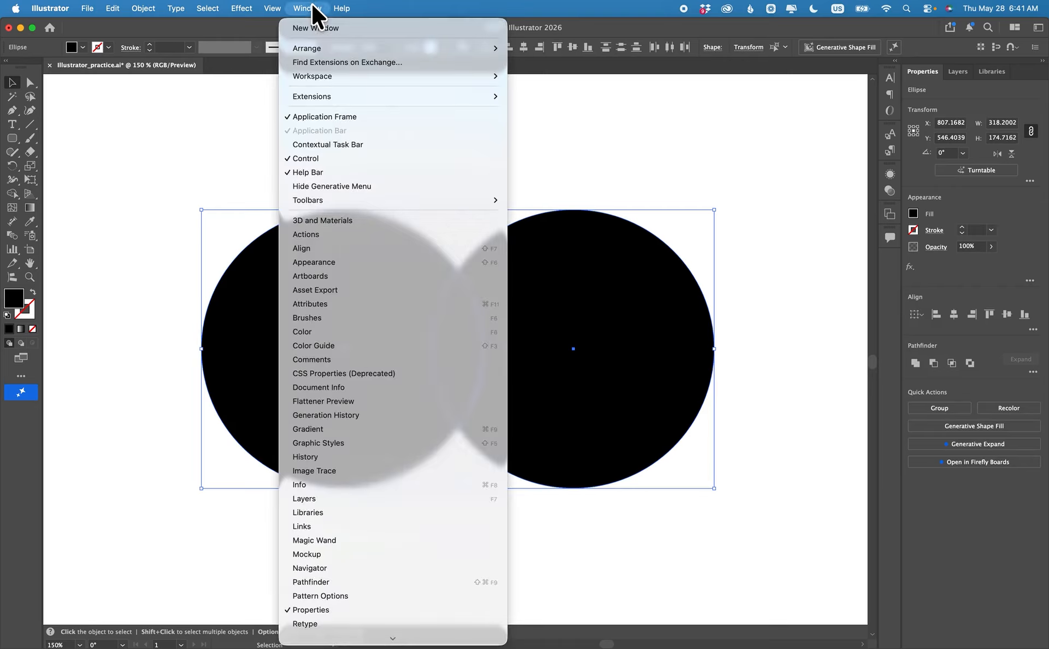
pyautogui.click(329, 582)
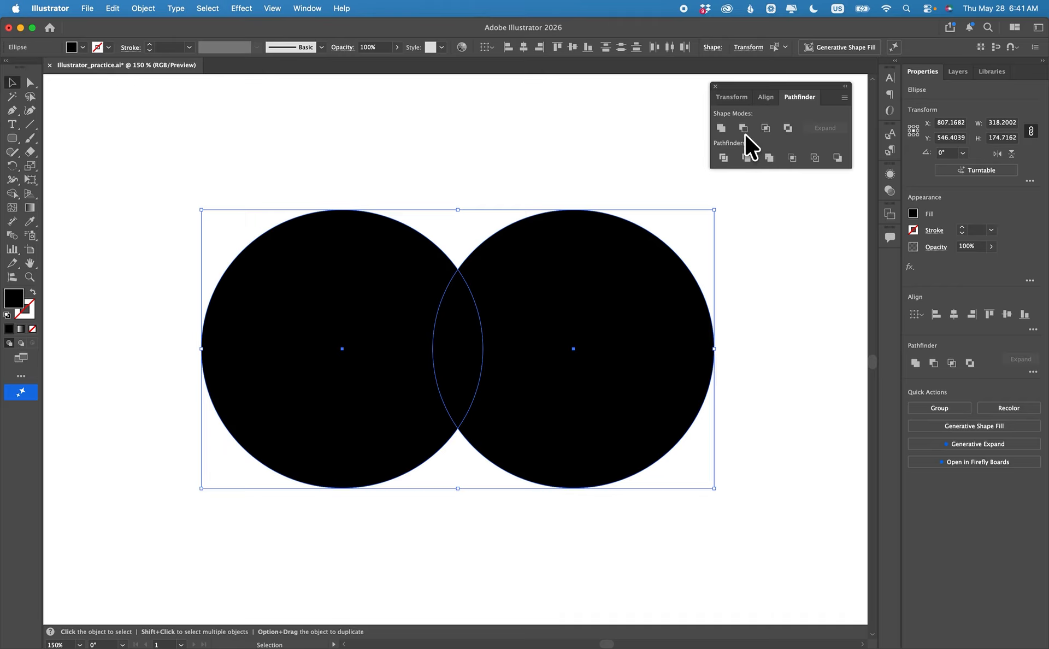
pyautogui.click(769, 157)
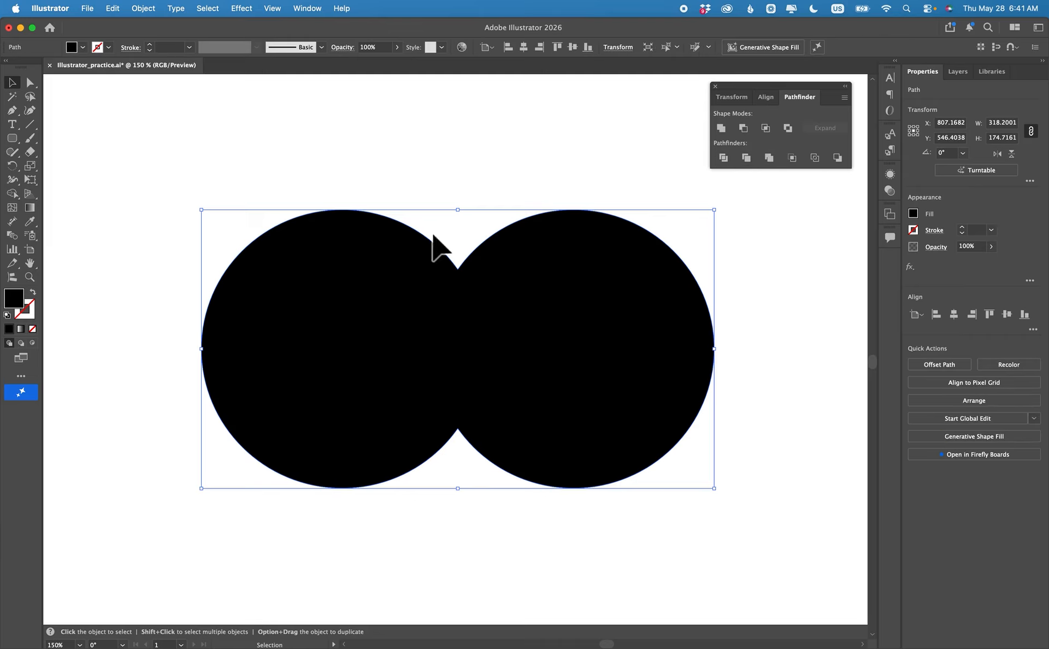
# Move the merged black shape beneath the teal square with the magenta border and deselect it.
pyautogui.click(434, 102)
pyautogui.click(573, 339)
pyautogui.press('super+minus')
pyautogui.press('super+minus')
pyautogui.press('super+minus')
pyautogui.moveTo(488, 372); pyautogui.dragTo(244, 380)
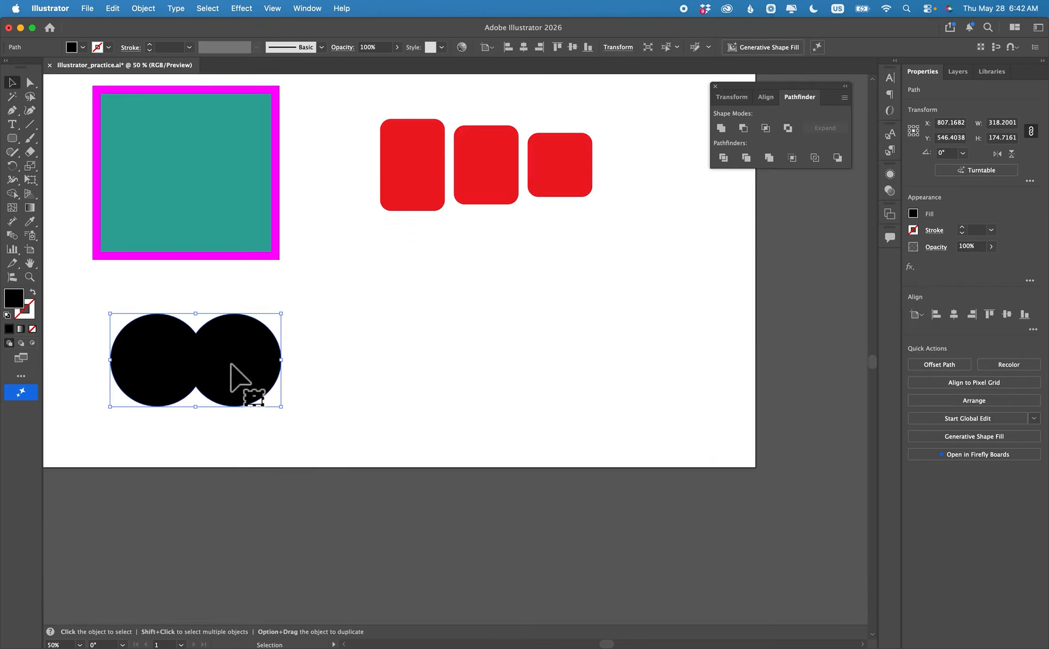
pyautogui.click(605, 370)
# Draw a circle about 230 px in diameter with the Ellipse tool in the empty area of the artboard.
pyautogui.press('super+plus')
pyautogui.press('super+plus')
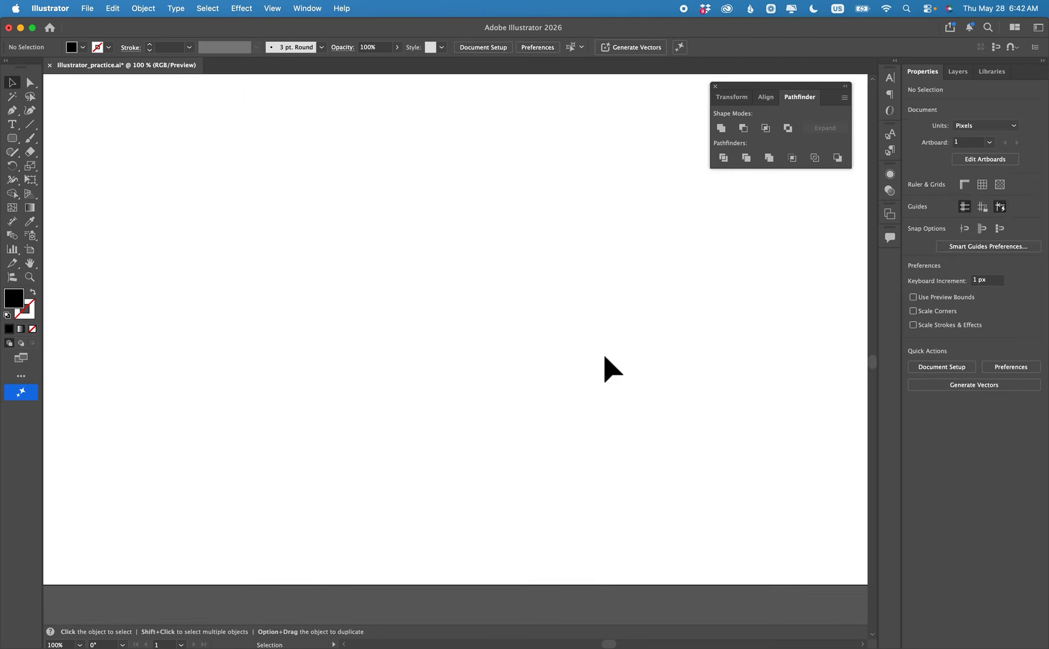
pyautogui.click(10, 133)
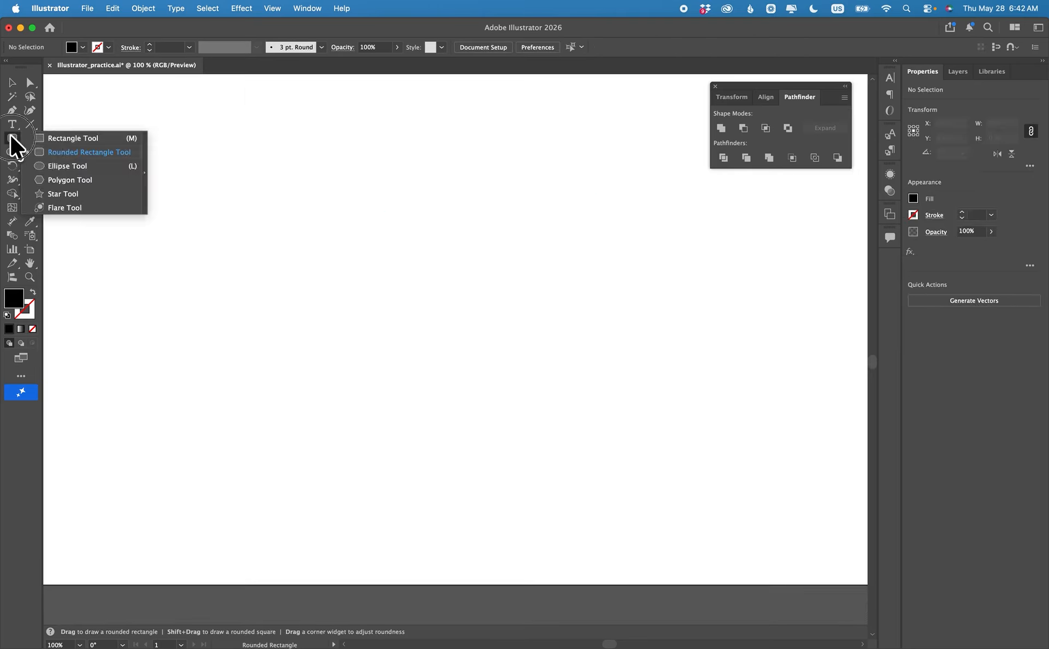
pyautogui.click(52, 164)
pyautogui.moveTo(427, 308)
pyautogui.mouseDown()
pyautogui.moveTo(510, 410)
pyautogui.moveTo(551, 429)
pyautogui.mouseUp()
# Fill the new circle with light grey #c6c6c6.
pyautogui.doubleClick(20, 302)
pyautogui.moveTo(415, 331)
pyautogui.mouseDown()
pyautogui.moveTo(335, 336)
pyautogui.moveTo(324, 294)
pyautogui.mouseUp()
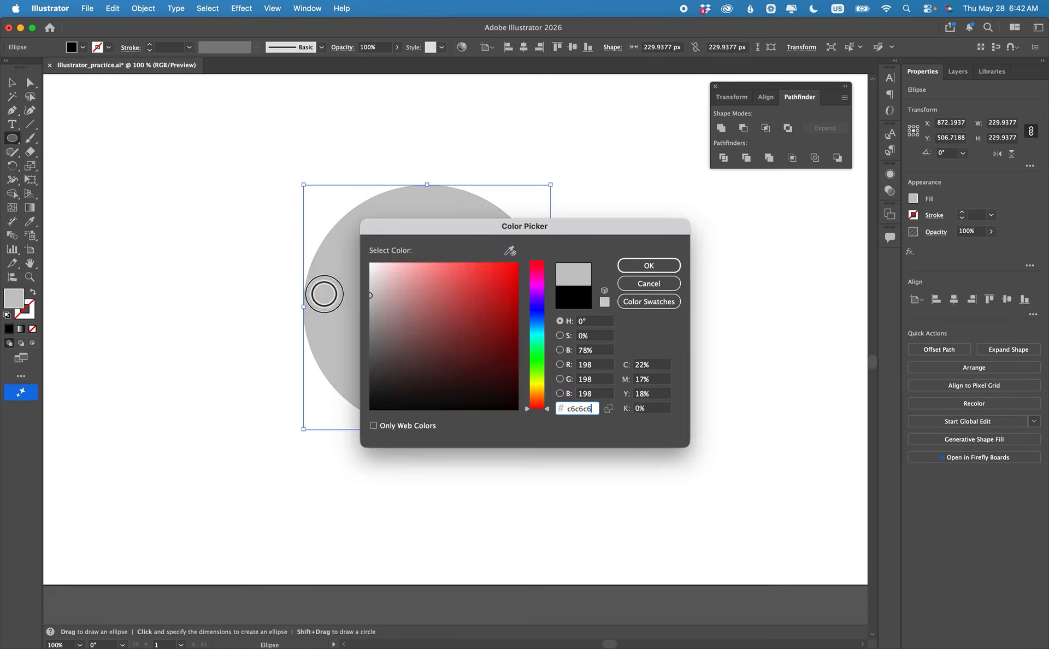
pyautogui.click(628, 266)
# Draw a black square about 37 px wide in the upper part of the grey circle and duplicate it alongside as a pair of eyes.
pyautogui.moveTo(12, 138); pyautogui.dragTo(50, 138)
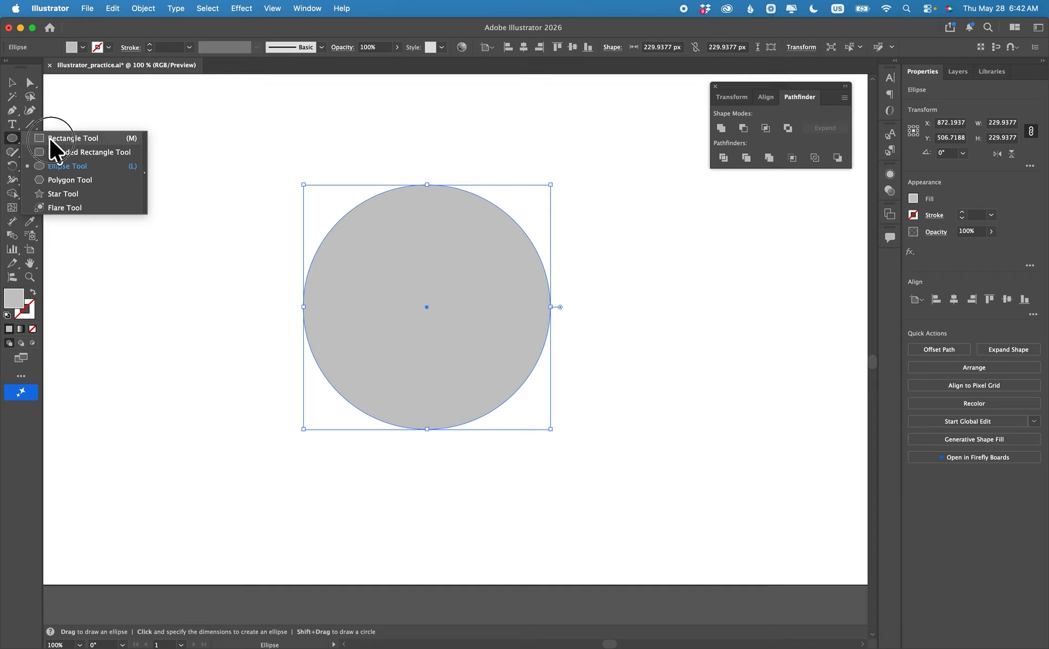
pyautogui.moveTo(49, 136); pyautogui.dragTo(50, 137)
pyautogui.moveTo(382, 251); pyautogui.dragTo(423, 291)
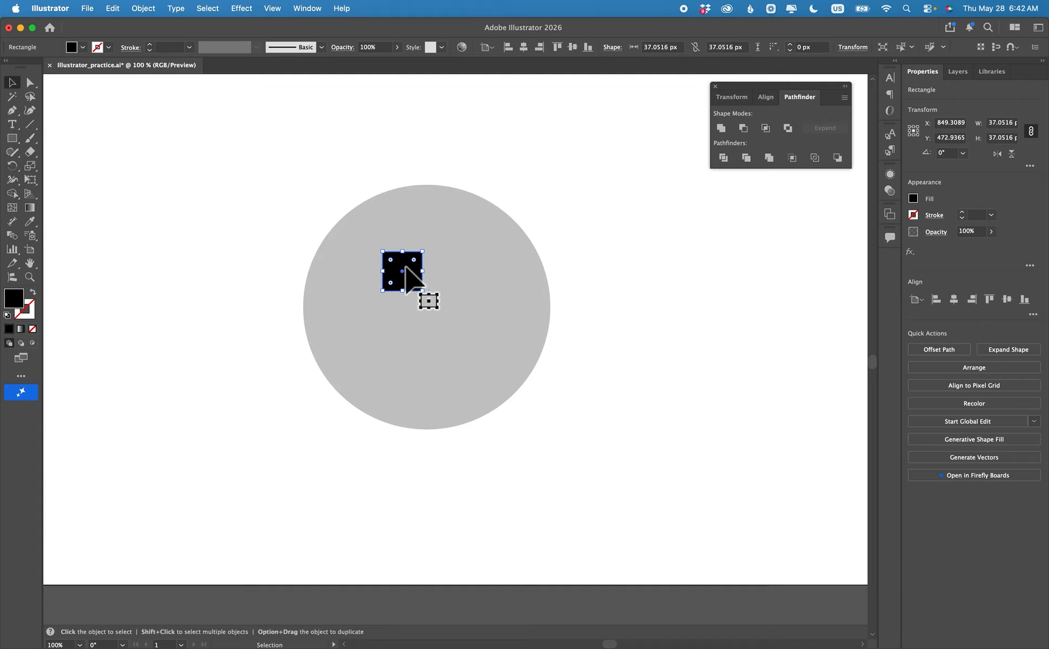
pyautogui.moveTo(403, 272); pyautogui.dragTo(461, 275)
# Draw a black circle about 45 px in diameter centred under the two squares and place a duplicate directly below it.
pyautogui.press('l')
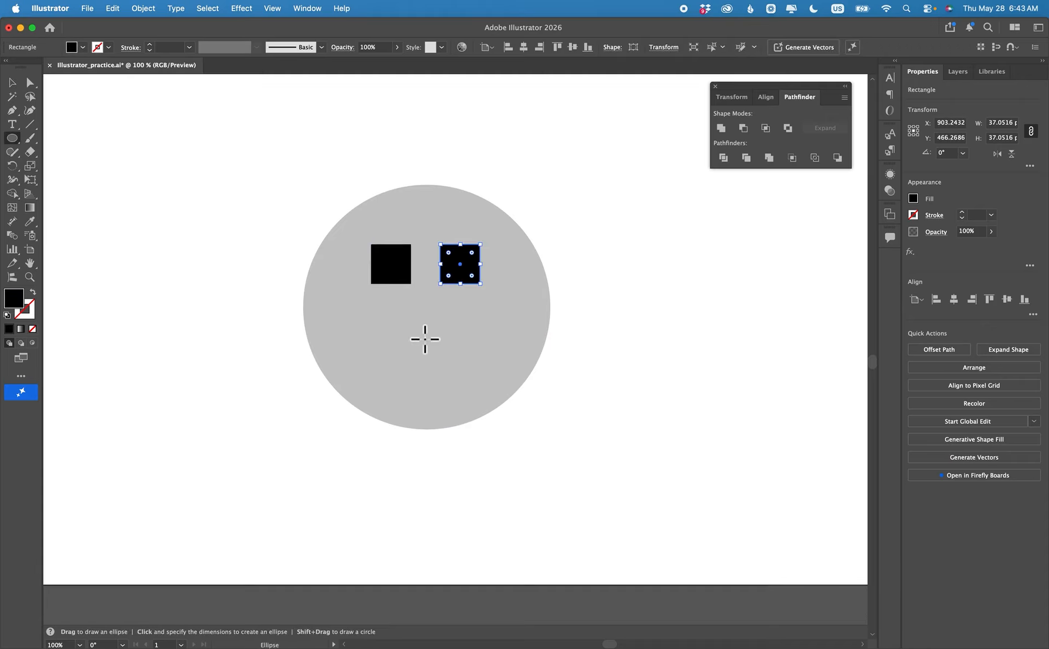
pyautogui.press('v')
pyautogui.moveTo(426, 340)
pyautogui.mouseDown()
pyautogui.moveTo(434, 328)
pyautogui.moveTo(434, 381)
pyautogui.mouseUp()
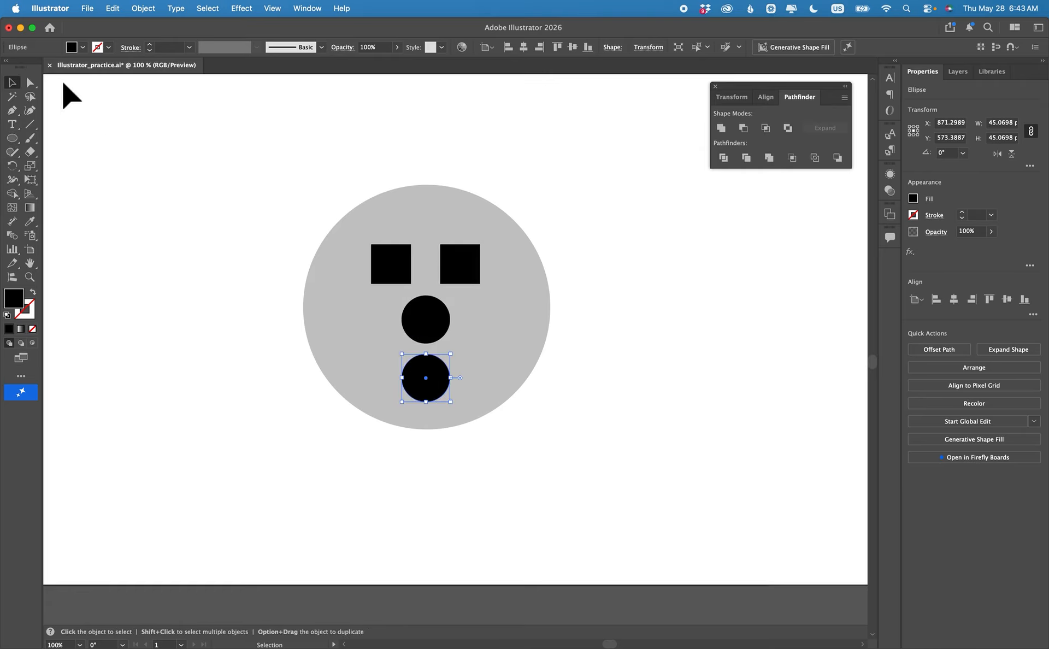
# Turn the lower black circle into a closed half-circle mouth by deleting its top anchor point and closing the path with the Pen tool.
pyautogui.click(30, 82)
pyautogui.click(425, 355)
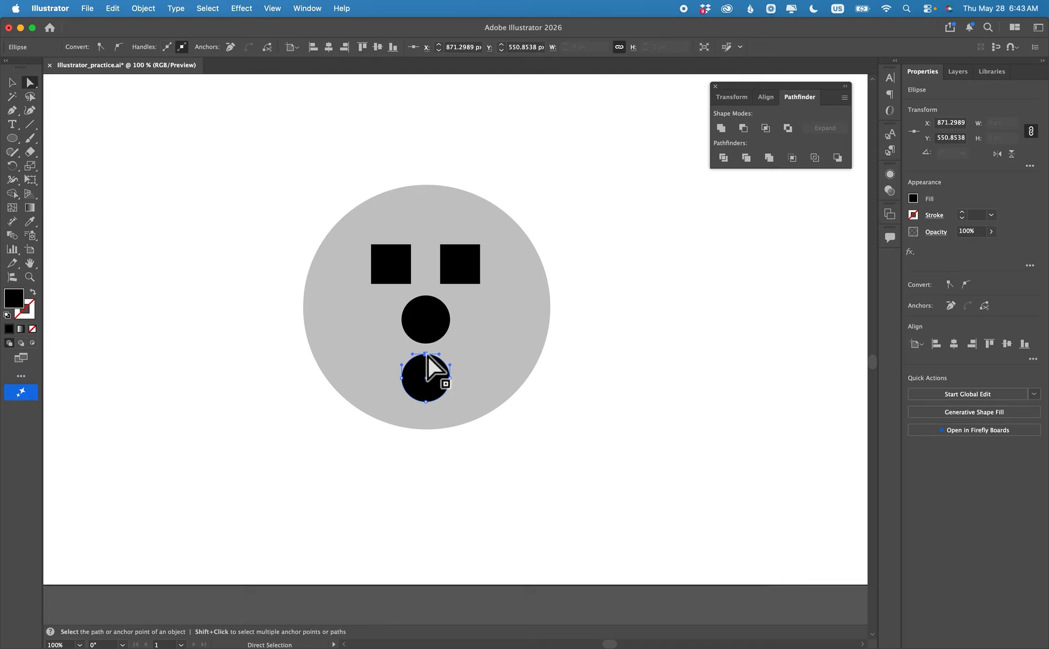
pyautogui.press('BackSpace')
pyautogui.press('p')
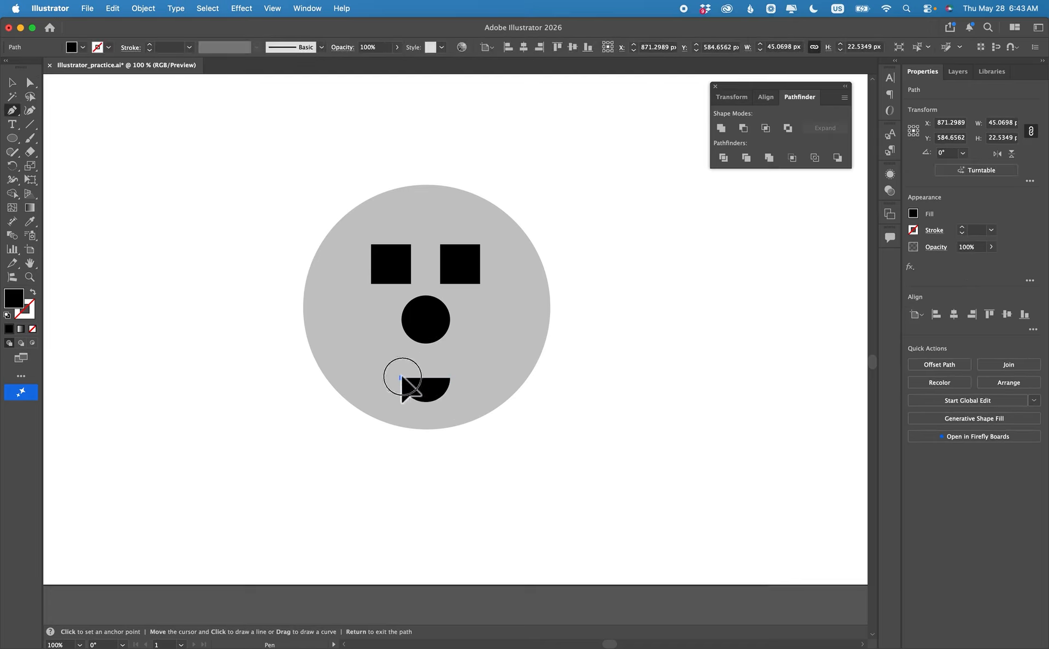
pyautogui.click(403, 377)
pyautogui.click(450, 378)
# Enlarge the half-circle mouth to about 88 px wide and place it just below the nose circle.
pyautogui.click(12, 83)
pyautogui.moveTo(451, 403); pyautogui.dragTo(413, 327)
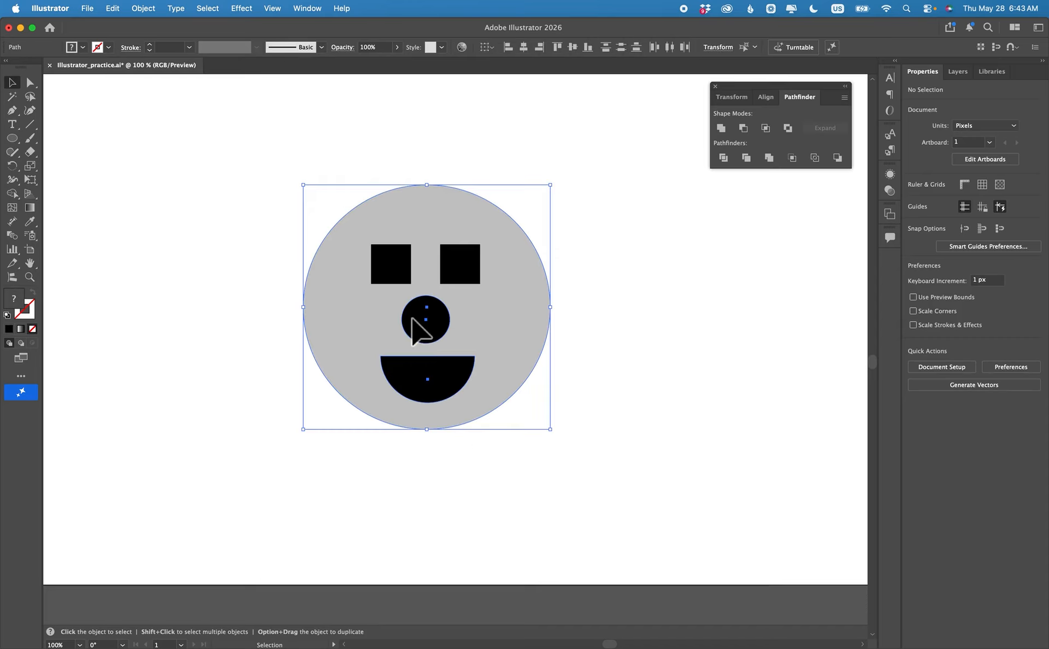
pyautogui.click(530, 497)
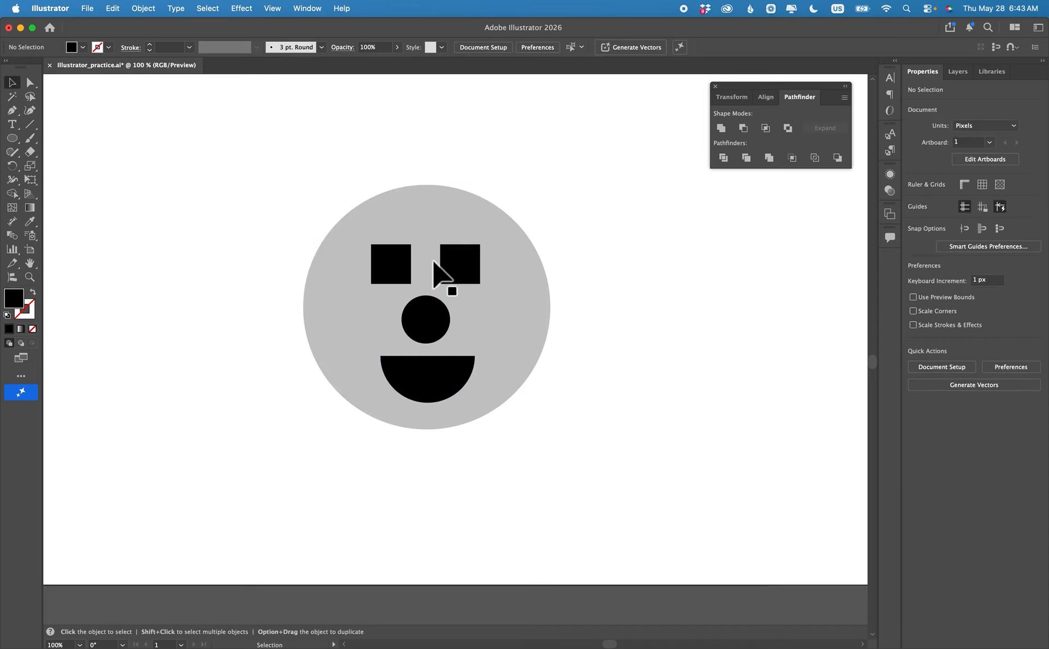
# Align the two square eyes by their top edges and centre the nose circle and mouth horizontally.
pyautogui.moveTo(433, 261); pyautogui.dragTo(411, 288)
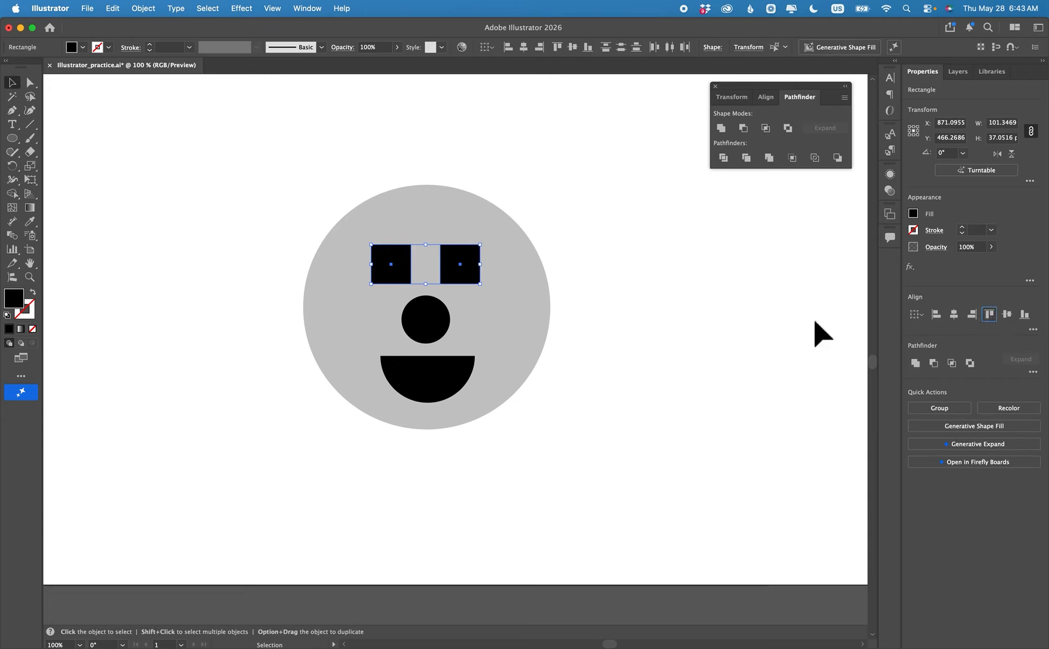
pyautogui.click(430, 327)
pyautogui.keyDown('shift'); pyautogui.click(431, 376); pyautogui.keyUp('shift')
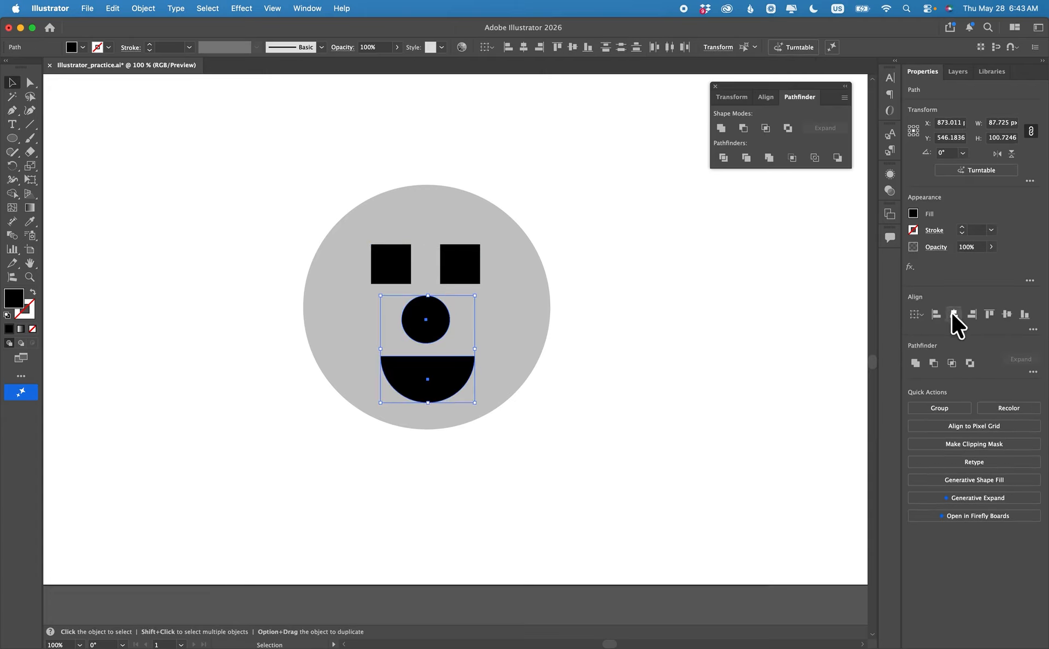
pyautogui.click(952, 314)
# Move the eyes, nose and mouth together up about 7 px and right 1 px on the grey circle.
pyautogui.keyDown('shift'); pyautogui.click(394, 270); pyautogui.keyUp('shift')
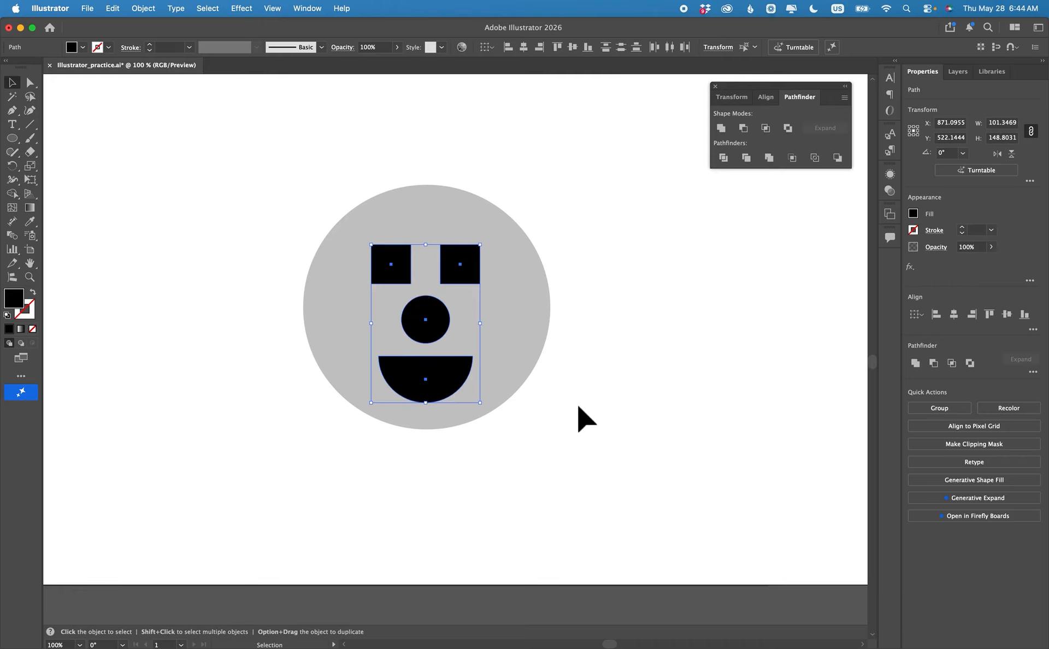
pyautogui.press('Up')
pyautogui.press('Up')
pyautogui.press('Up')
pyautogui.press('Up')
pyautogui.press('Up')
pyautogui.press('Up')
pyautogui.press('Up')
pyautogui.press('Right')
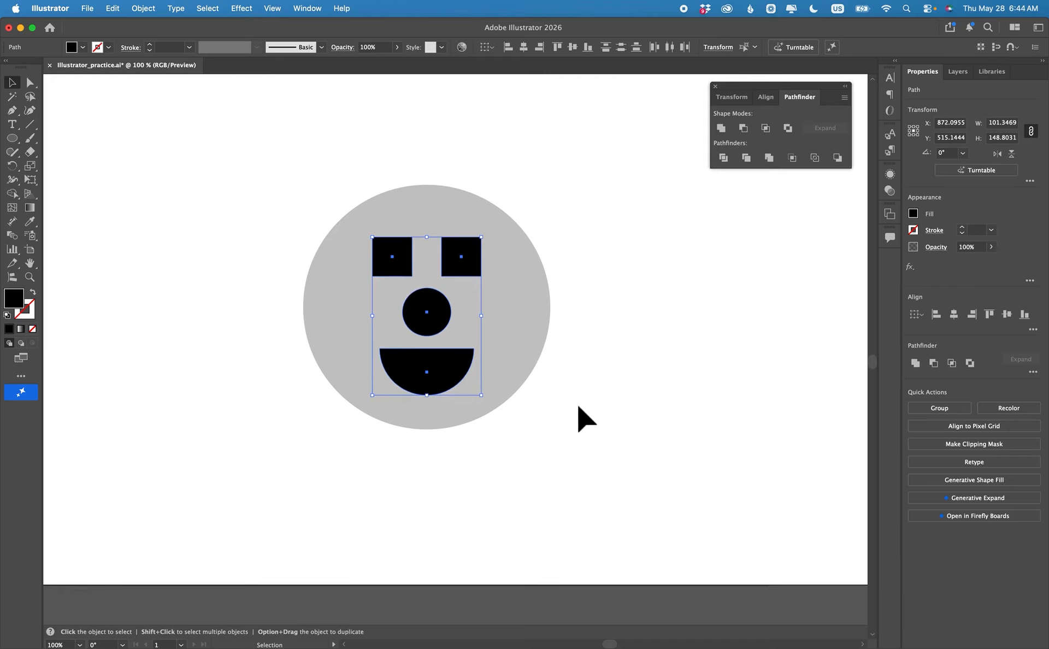
pyautogui.click(587, 421)
pyautogui.click(464, 297)
pyautogui.click(628, 317)
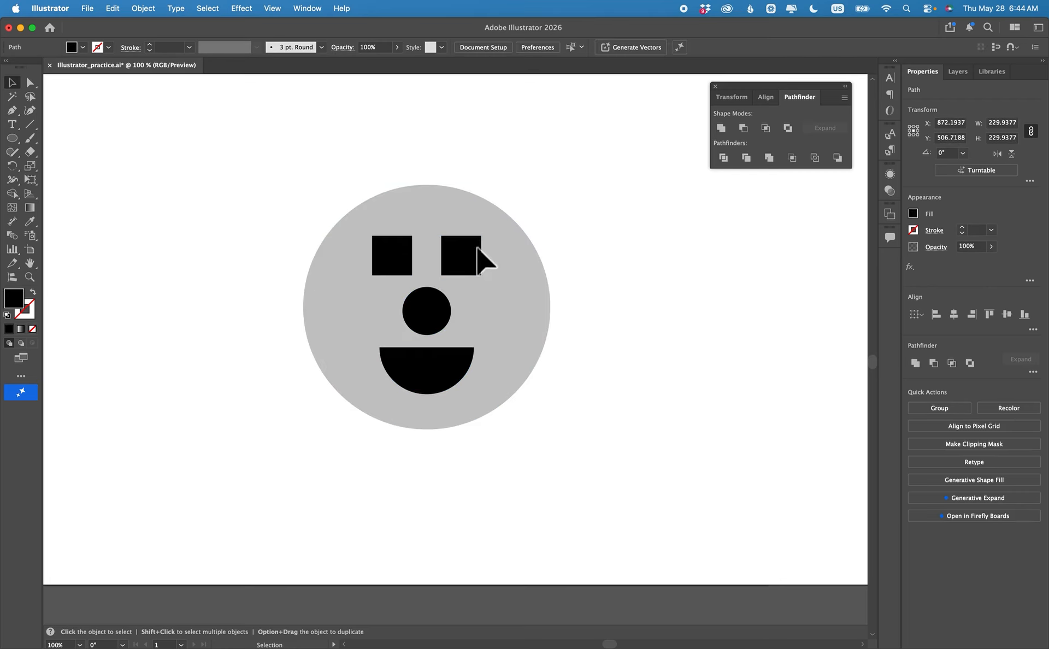
pyautogui.moveTo(524, 285); pyautogui.dragTo(483, 268)
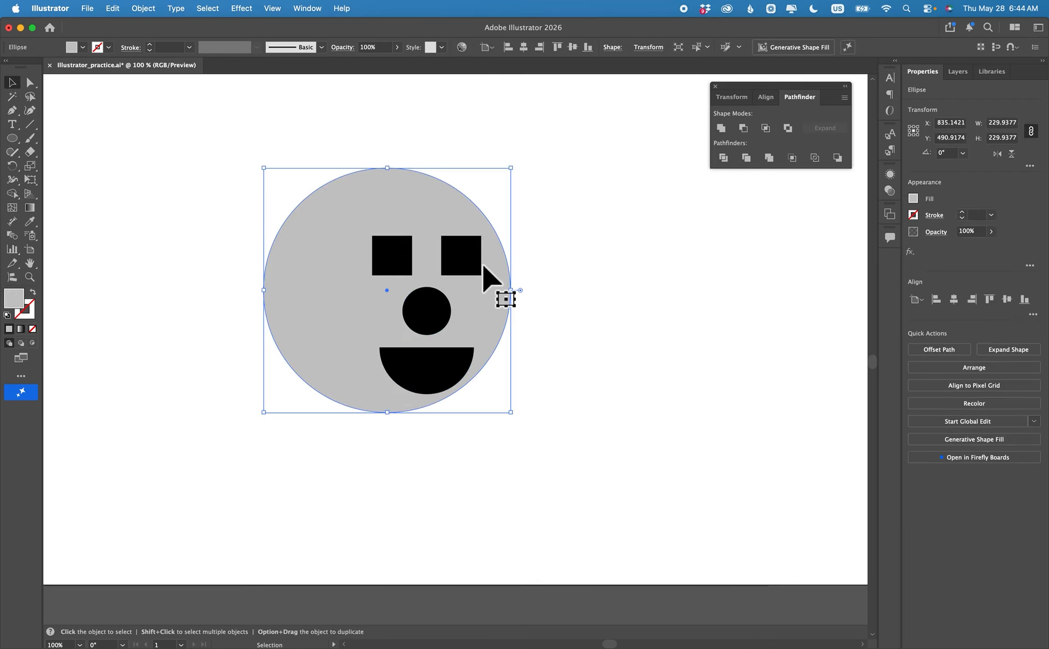
pyautogui.press('super+z')
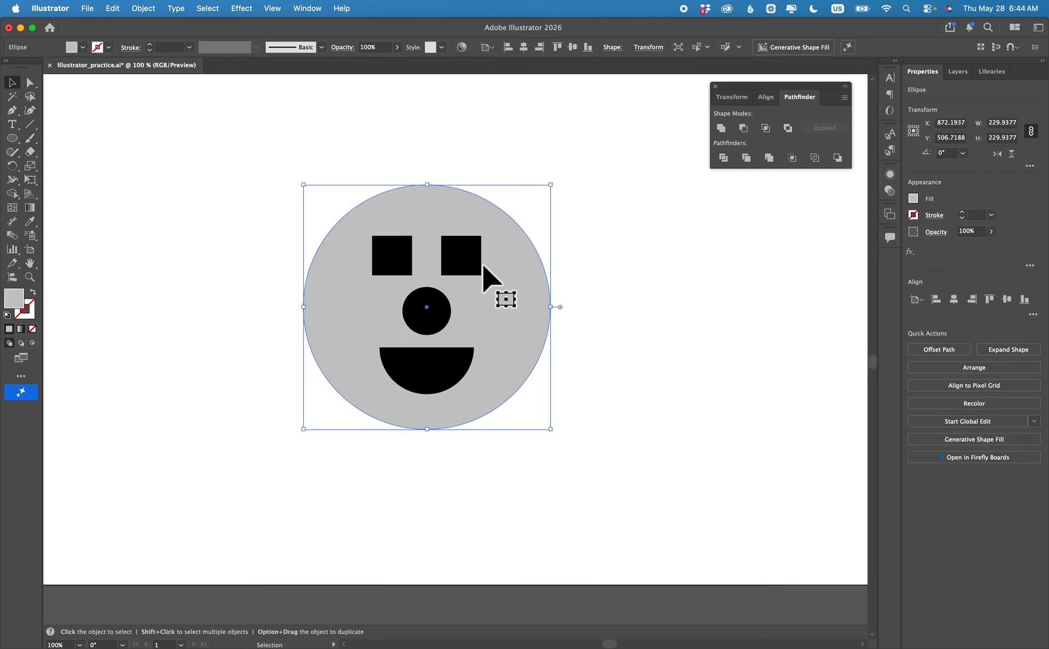
pyautogui.click(576, 461)
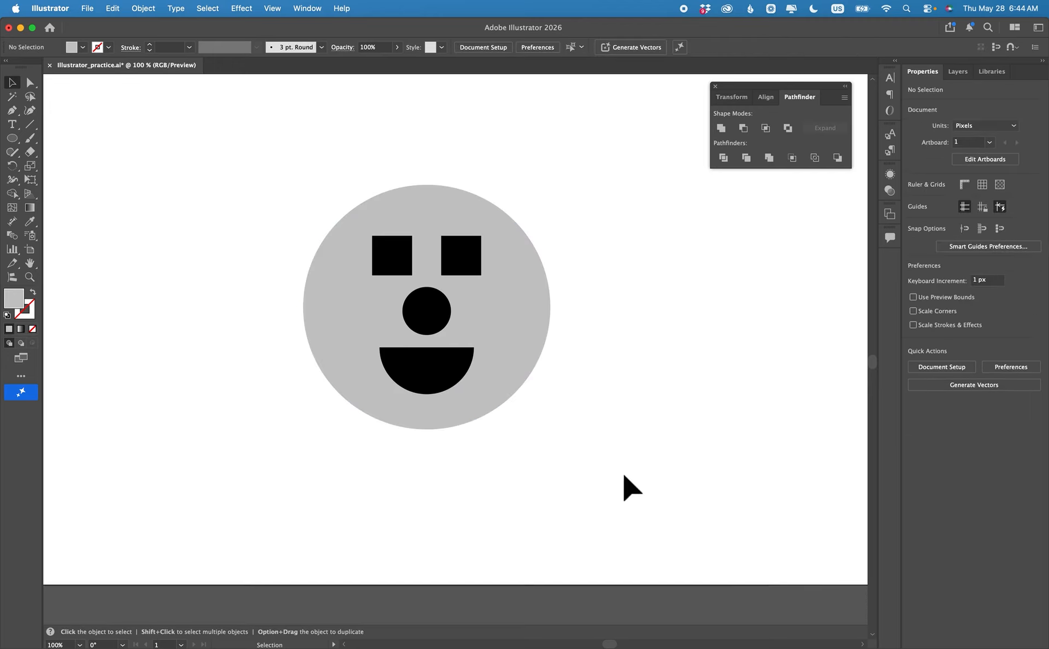
# Try cutting the eyes, nose and mouth out of the grey circle with Minus Front, and undo it.
pyautogui.moveTo(614, 489)
pyautogui.mouseDown()
pyautogui.moveTo(249, 145)
pyautogui.moveTo(488, 361)
pyautogui.moveTo(620, 500)
pyautogui.mouseUp()
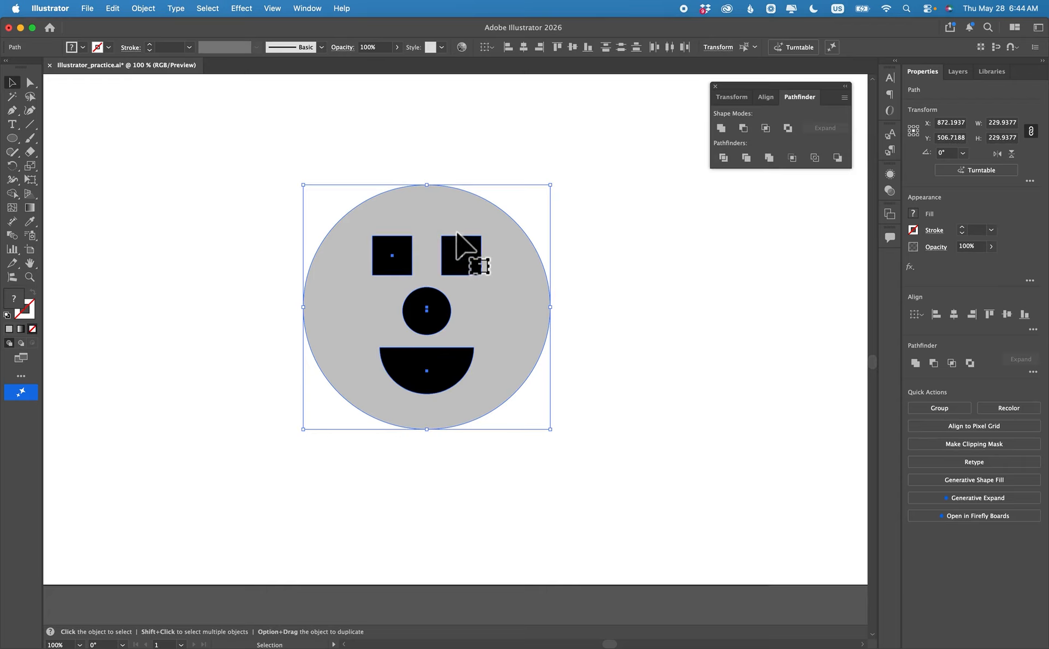
pyautogui.click(742, 128)
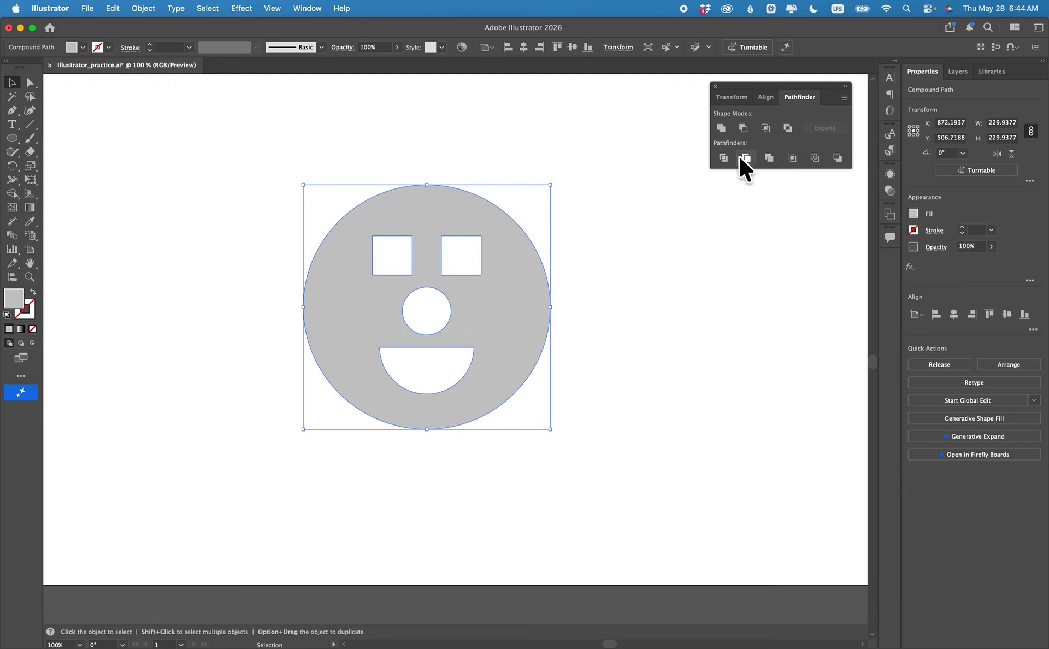
pyautogui.click(738, 304)
pyautogui.moveTo(507, 311)
pyautogui.mouseDown()
pyautogui.moveTo(485, 310)
pyautogui.moveTo(505, 310)
pyautogui.mouseUp()
pyautogui.press('super+z')
pyautogui.press('super+z')
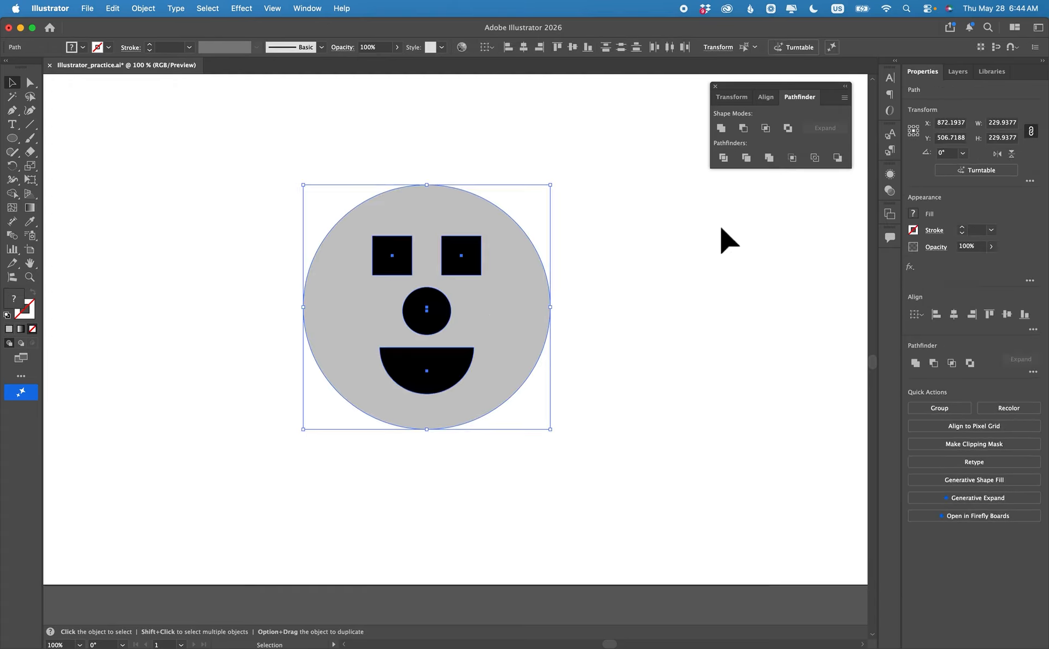
# Split the selected face shapes into separate pieces with the Divide pathfinder.
pyautogui.click(722, 157)
pyautogui.click(82, 121)
pyautogui.click(30, 82)
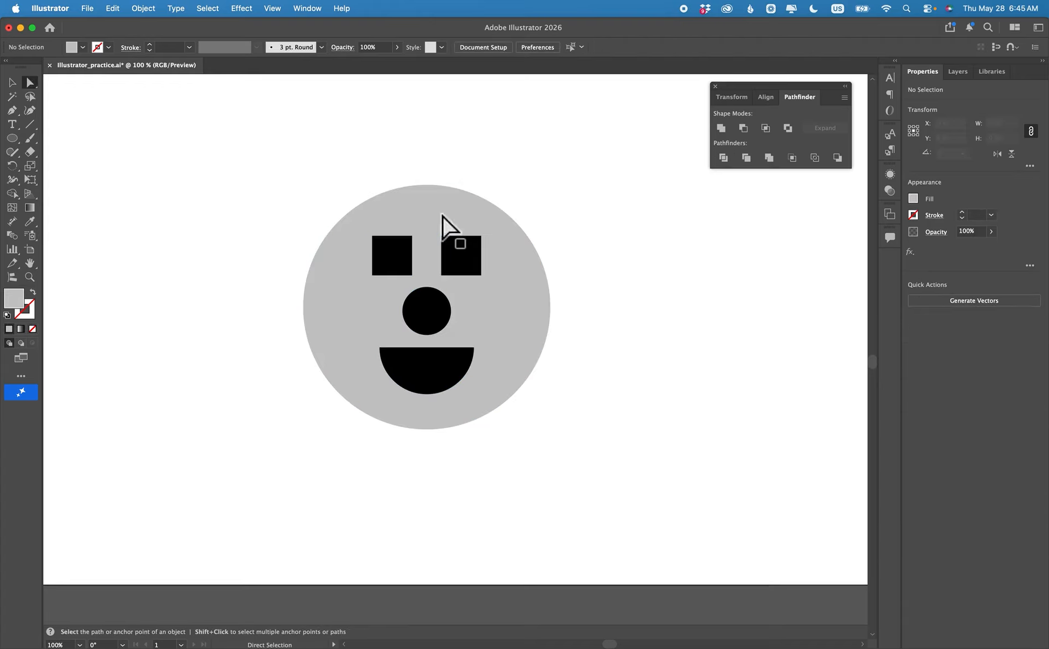
# Delete the two black square eyes, the nose circle and the half-circle mouth from the divided face.
pyautogui.click(449, 248)
pyautogui.press('Delete')
pyautogui.click(398, 255)
pyautogui.press('Delete')
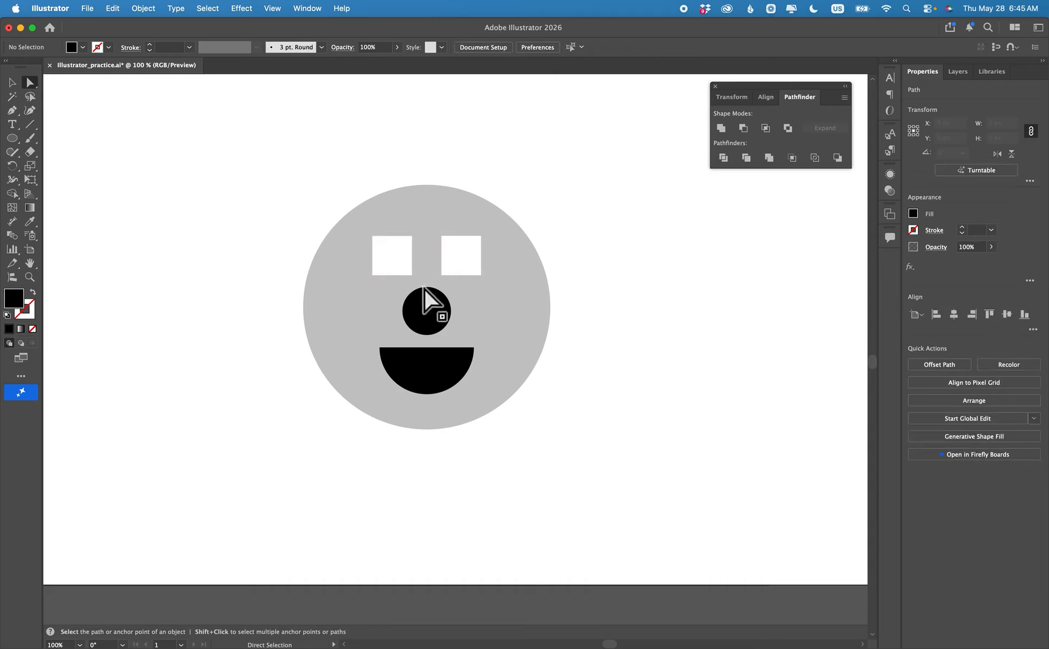
pyautogui.click(437, 313)
pyautogui.press('Delete')
pyautogui.click(440, 373)
pyautogui.press('Delete')
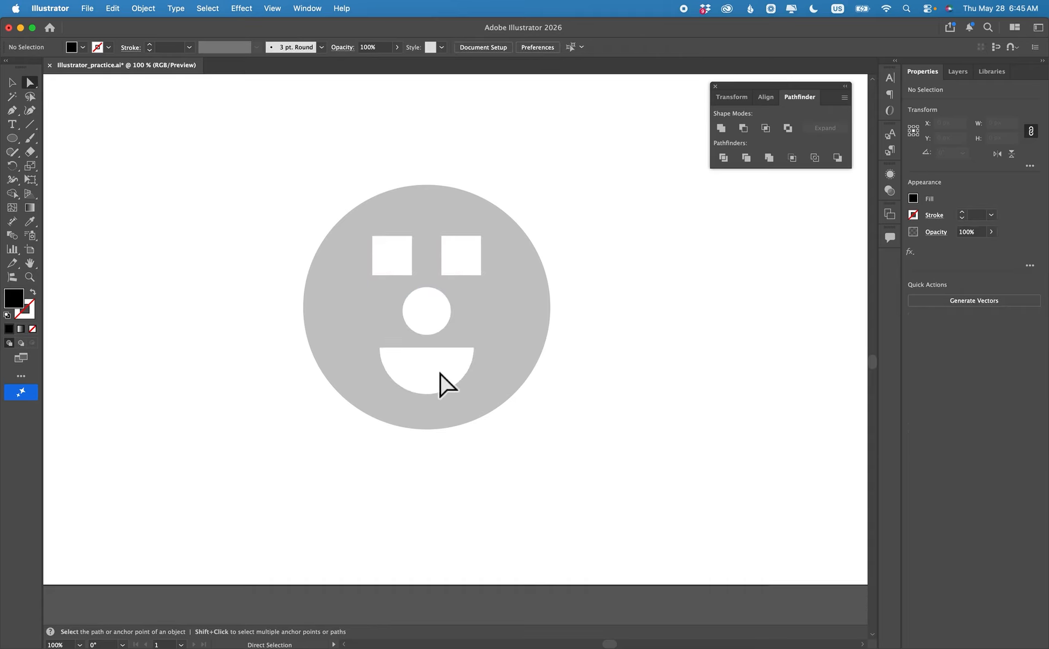
# Fill the remaining grey face shape with black #000000.
pyautogui.click(490, 341)
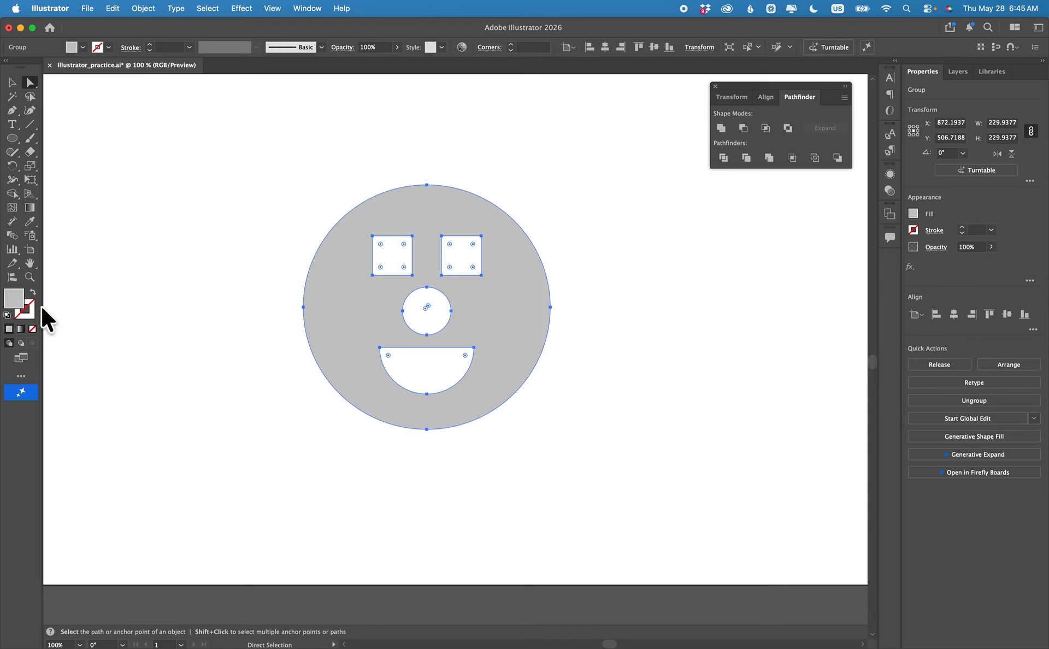
pyautogui.doubleClick(13, 300)
pyautogui.write('000')
pyautogui.press('Return')
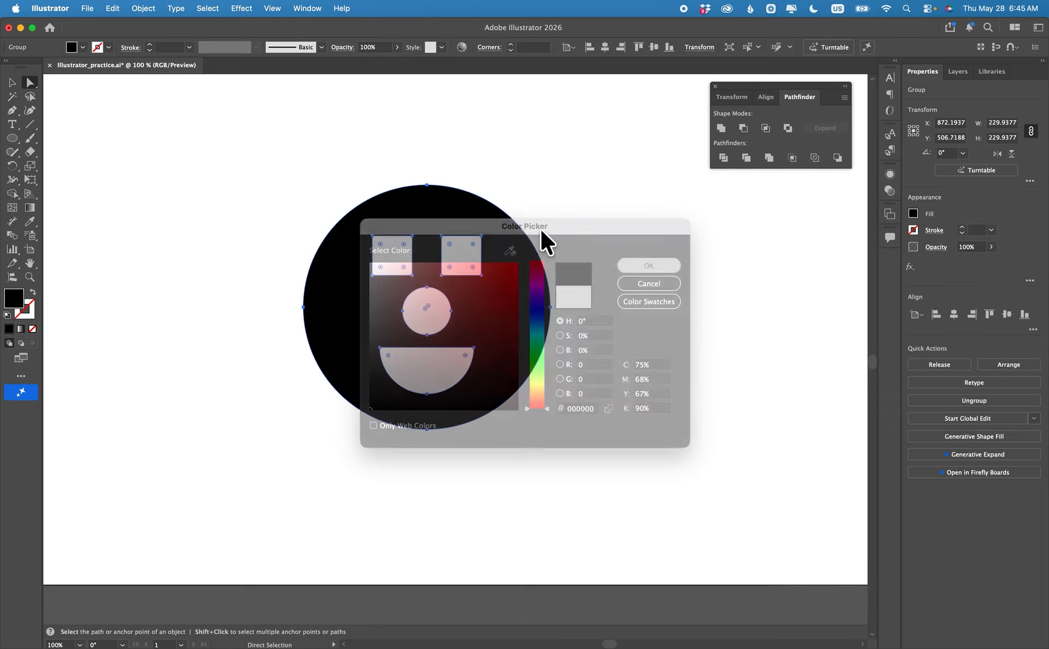
pyautogui.moveTo(548, 224); pyautogui.dragTo(730, 260)
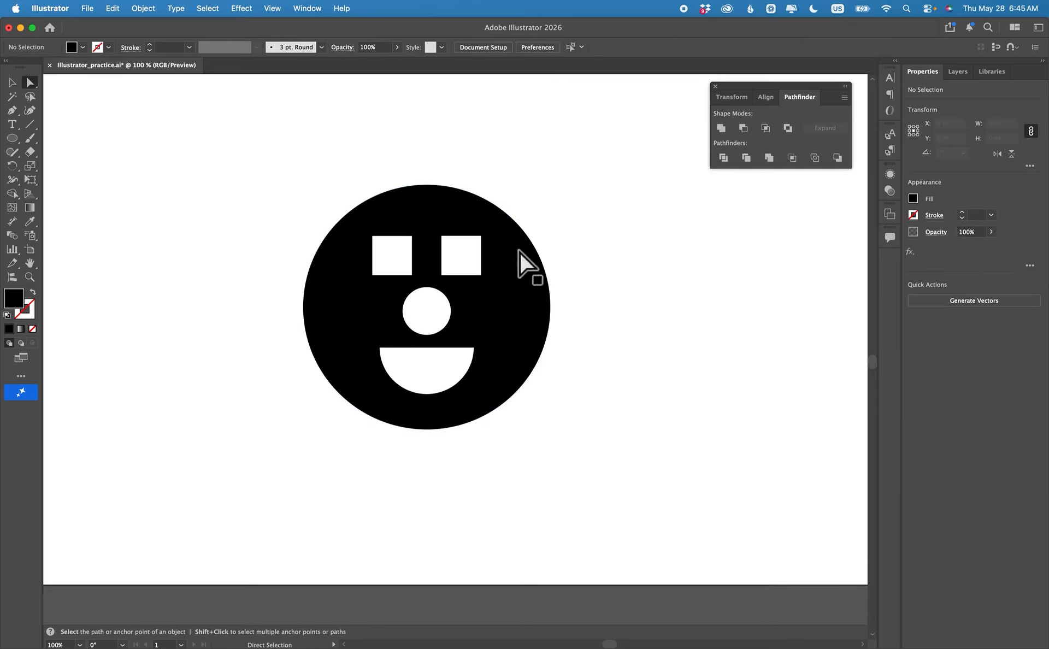
# Move the black face down so it straddles the lower edge of the artboard.
pyautogui.press('super+minus')
pyautogui.moveTo(499, 286); pyautogui.dragTo(497, 475)
pyautogui.hscroll(3, 458, 546)
pyautogui.click(408, 552)
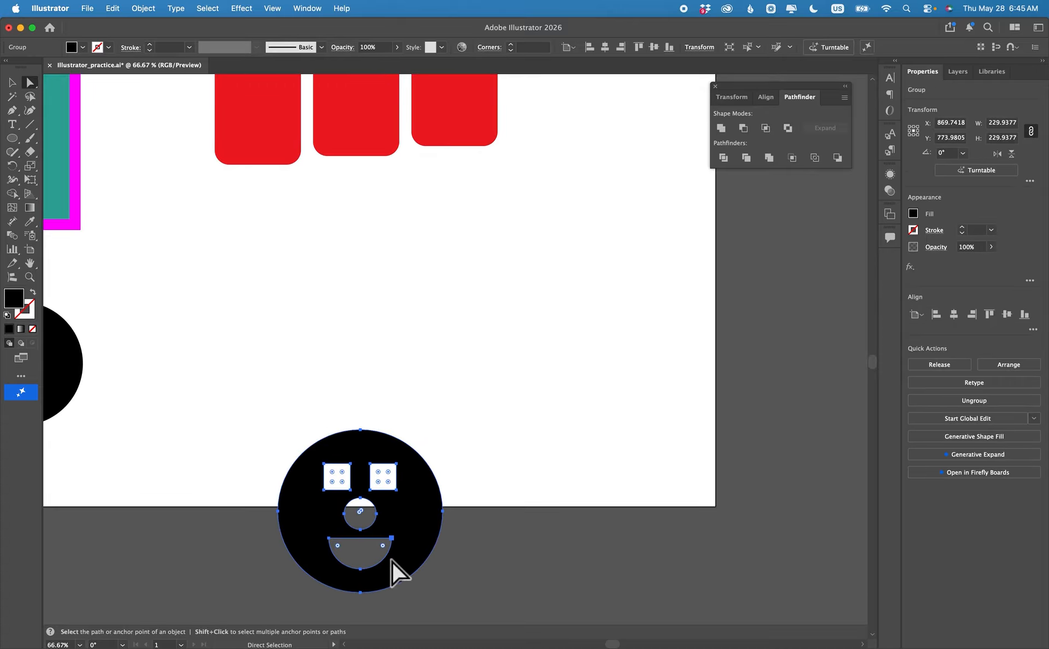
pyautogui.press('v')
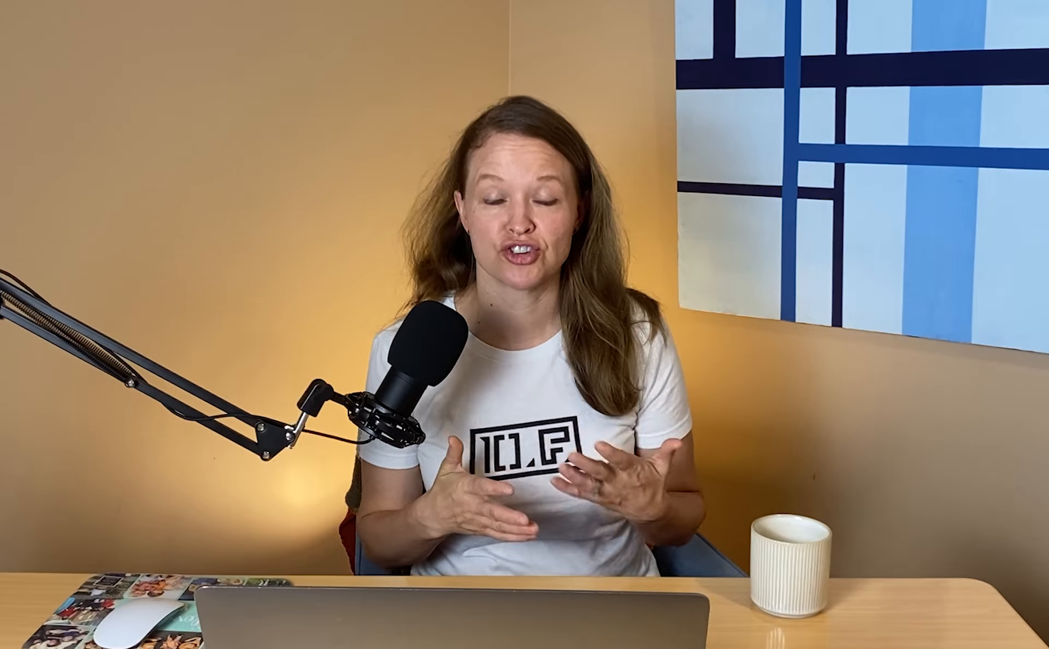